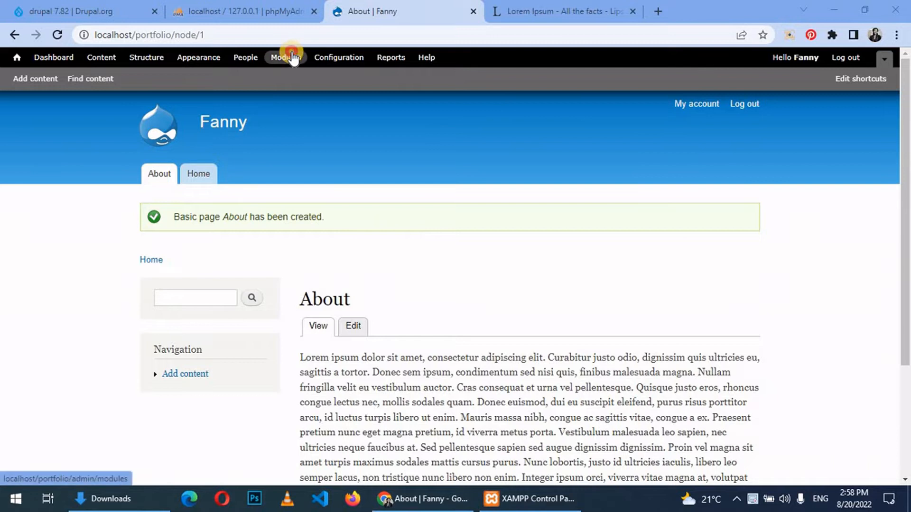
# - Open the site's modules overview and look through the list of core modules
pyautogui.scroll(-3, 906, 145)
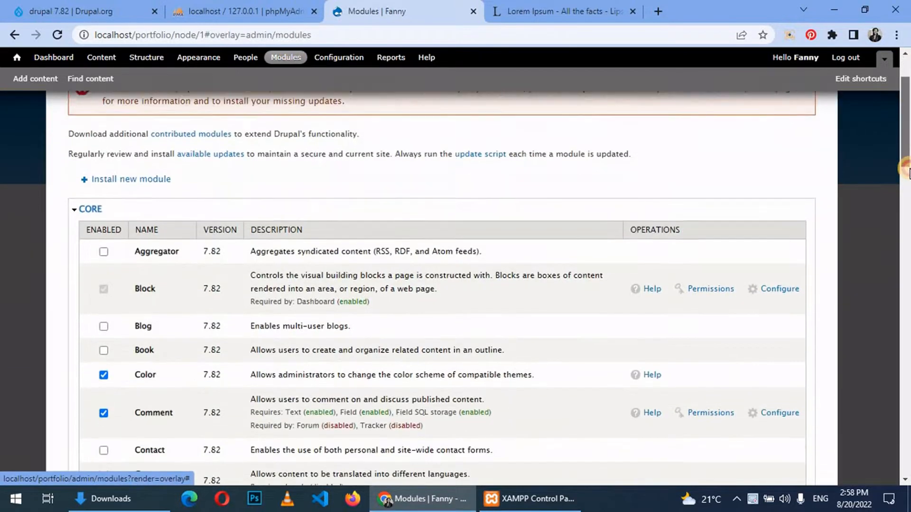
pyautogui.scroll(-1, 906, 204)
pyautogui.scroll(-8, 906, 204)
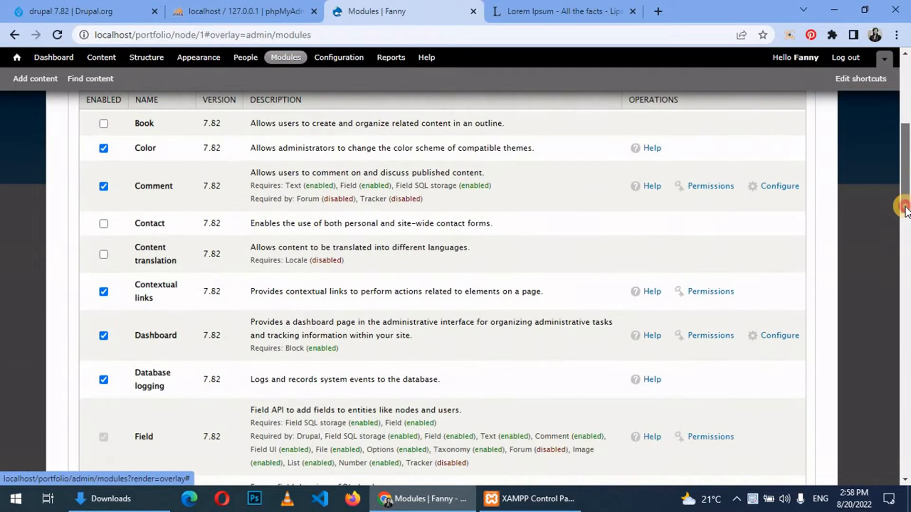
pyautogui.scroll(-20, 898, 277)
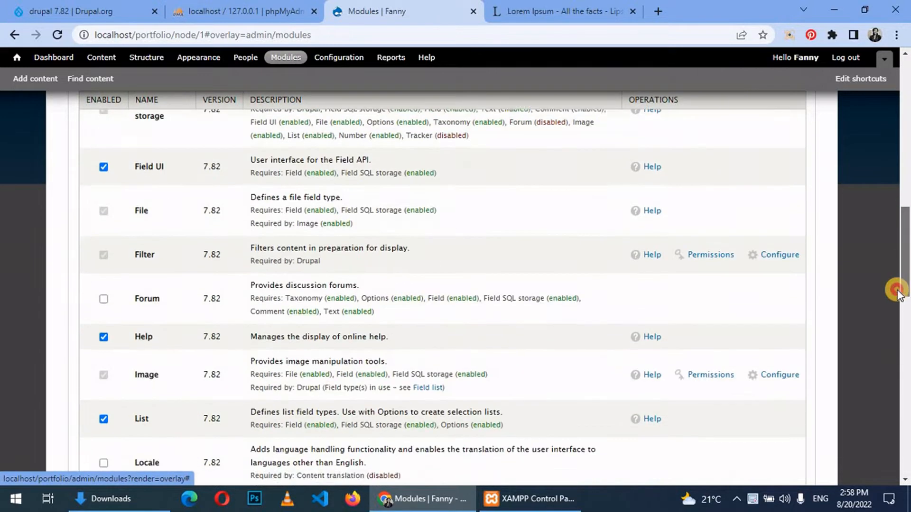
pyautogui.scroll(20, 885, 404)
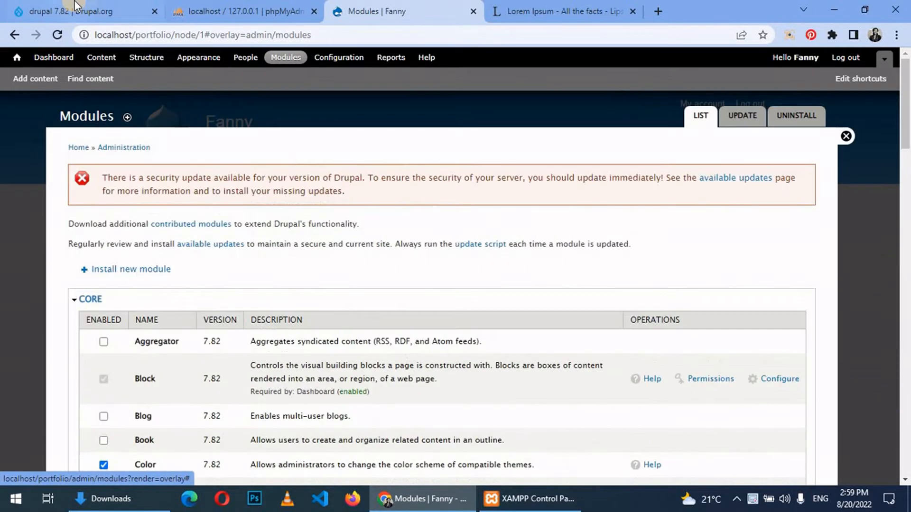
# - Search drupal.org for "admin menu" and open the Administration menu module project
pyautogui.click(74, 7)
pyautogui.scroll(3, 562, 127)
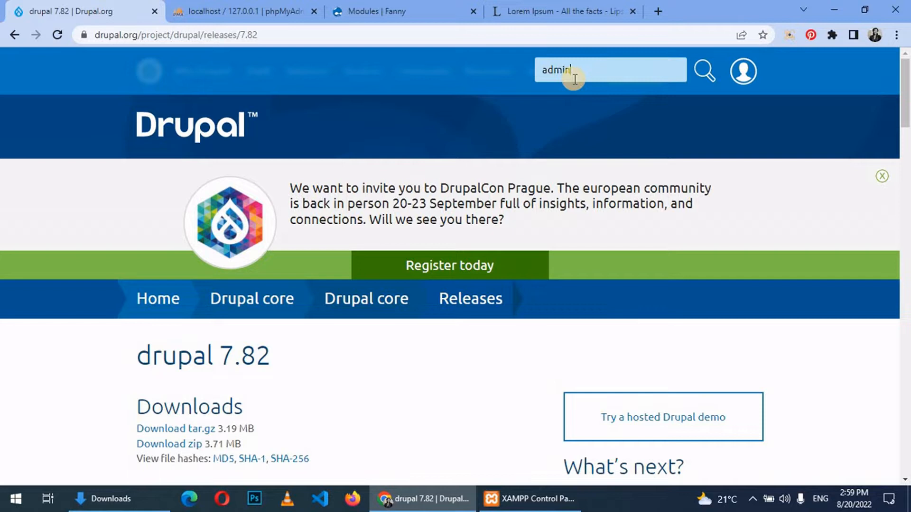
pyautogui.press('Return')
pyautogui.scroll(-10, 905, 154)
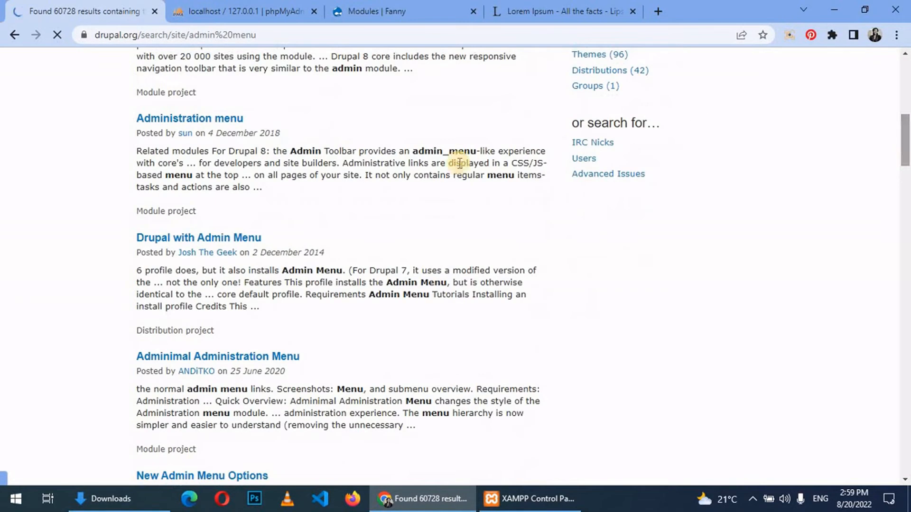
pyautogui.click(196, 120)
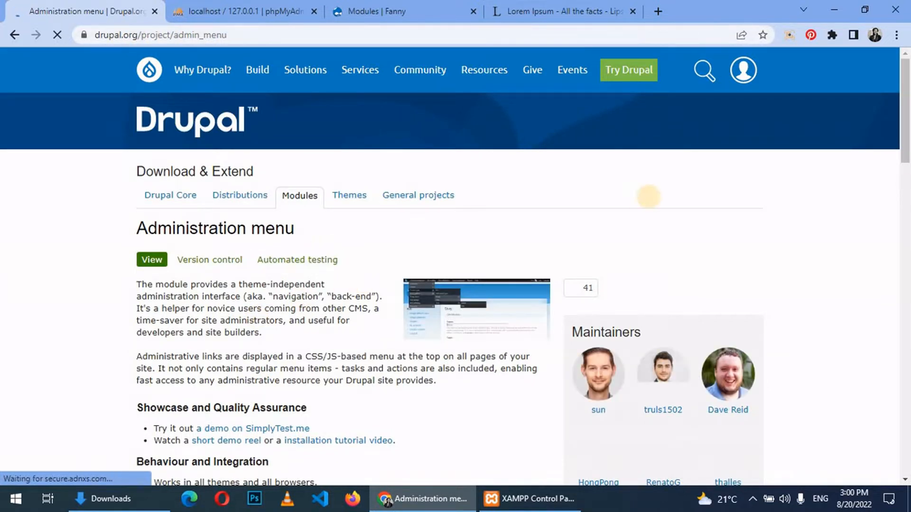
# - Open the admin_menu 7.x-3.0-rc6 release from the full release list and copy its tar.gz download link
pyautogui.scroll(-20, 649, 196)
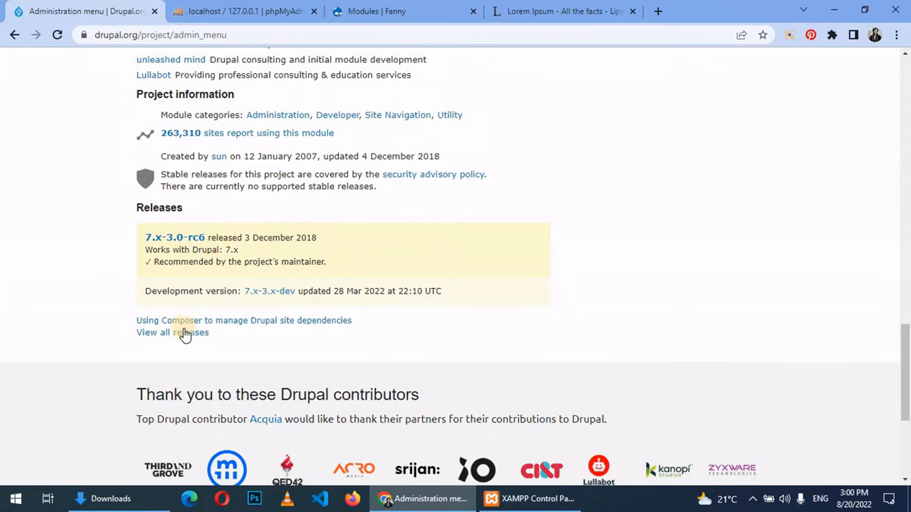
pyautogui.click(183, 335)
pyautogui.click(345, 211)
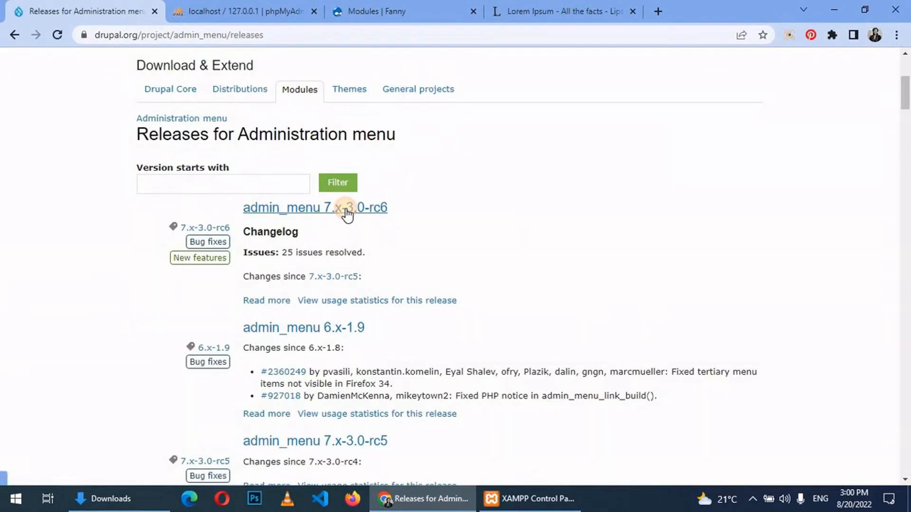
pyautogui.moveTo(904, 149); pyautogui.dragTo(907, 169)
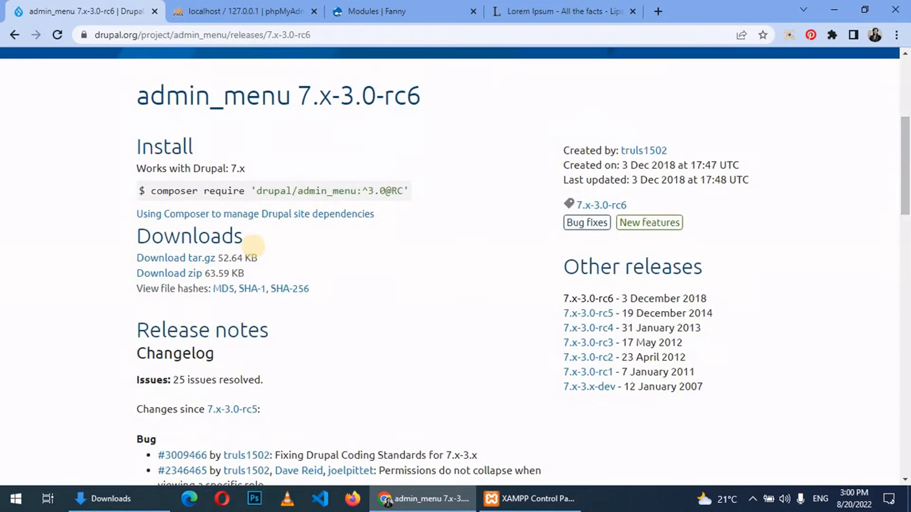
pyautogui.rightClick(188, 260)
pyautogui.click(224, 339)
# - Install a new module on the local Drupal site from the copied admin_menu-7.x-3.0-rc6.tar.gz URL
pyautogui.click(388, 11)
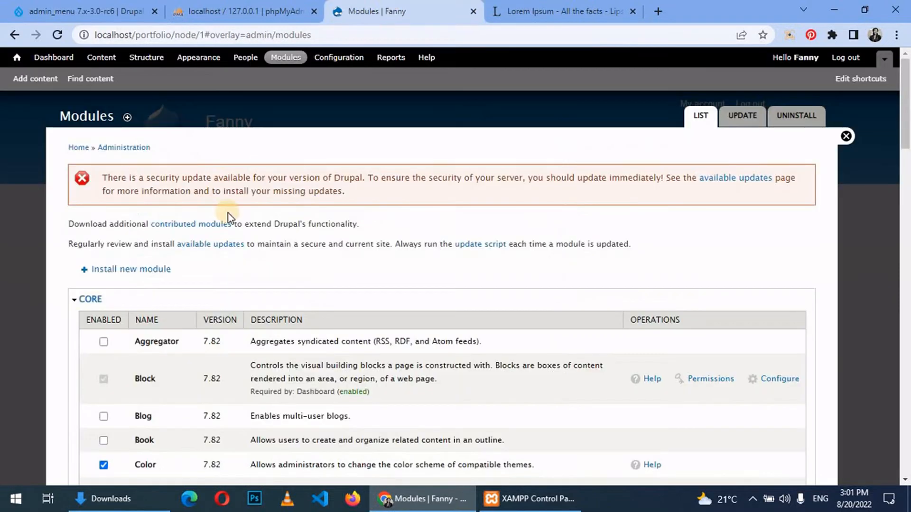
pyautogui.click(156, 270)
pyautogui.click(143, 215)
pyautogui.hotkey('ctrl', 'v')
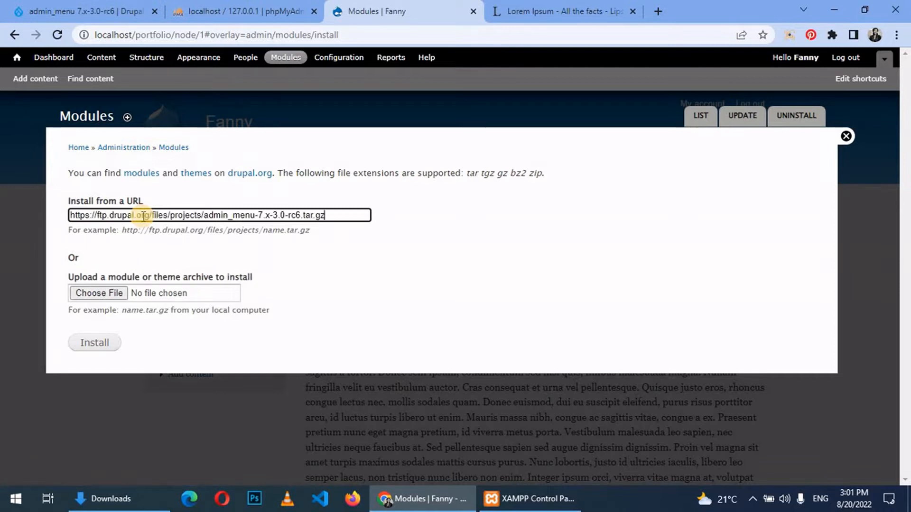
pyautogui.click(89, 344)
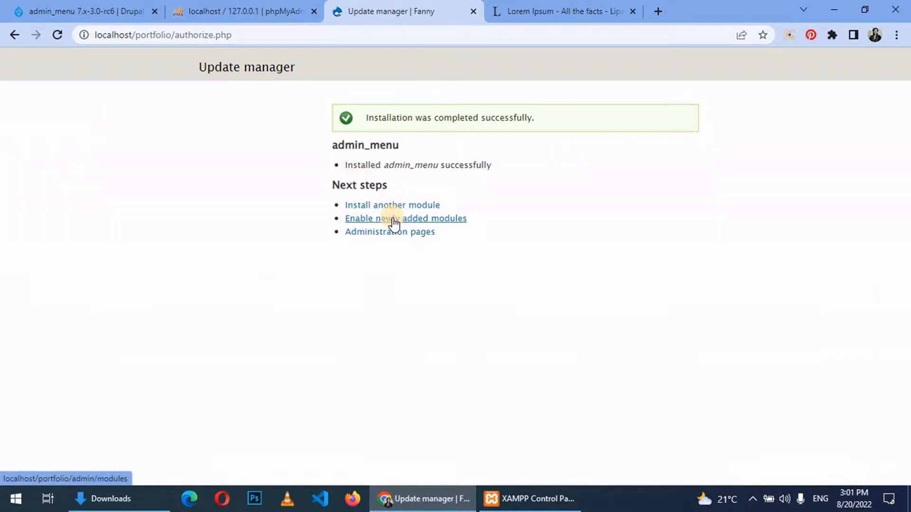
# - Enable the newly added Administration menu module and save the configuration
pyautogui.scroll(-20, 222, 317)
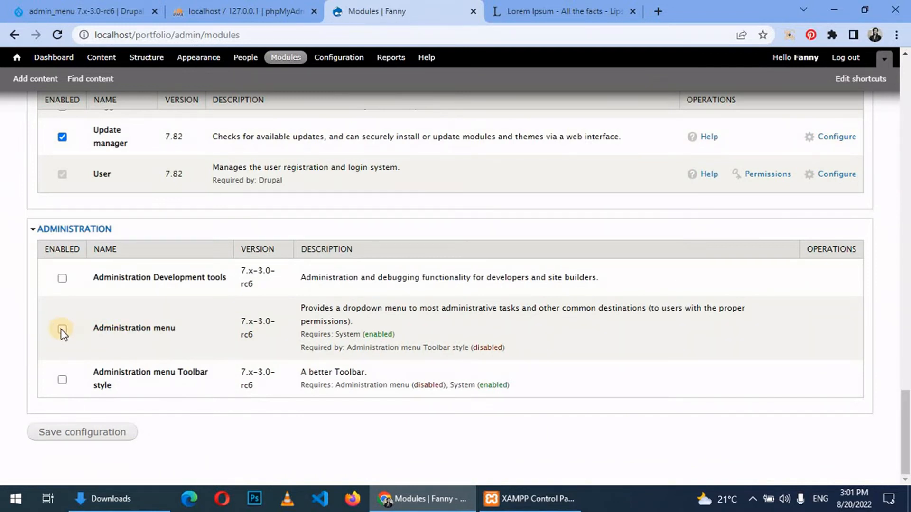
pyautogui.click(62, 329)
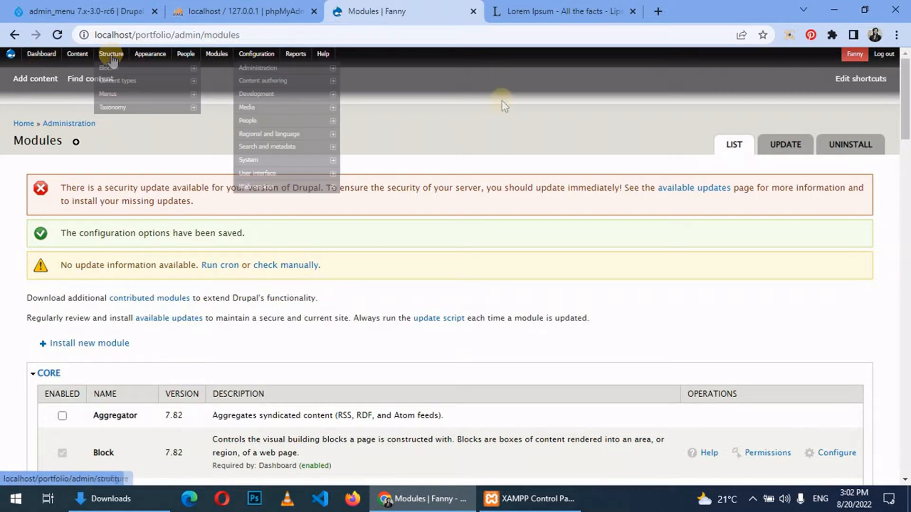
# - Reload the modules overview and open the form for installing a new module
pyautogui.moveTo(218, 56)
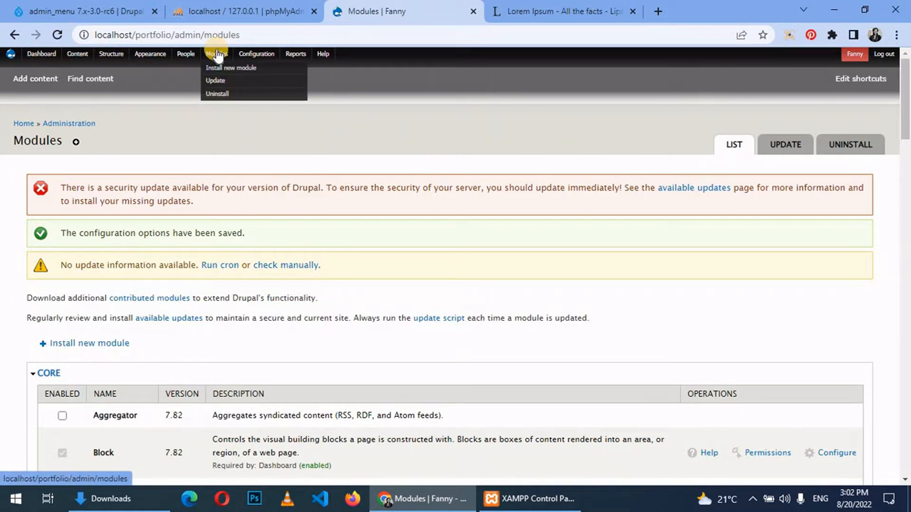
pyautogui.moveTo(185, 56)
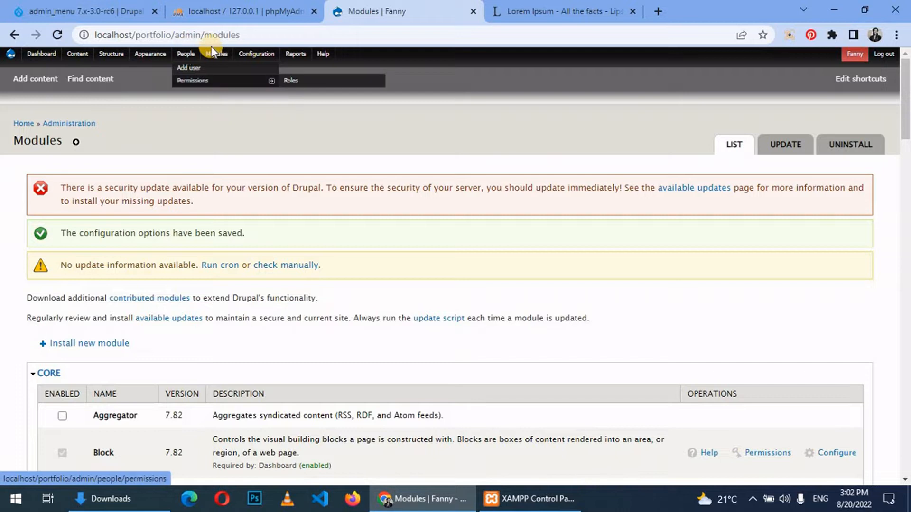
pyautogui.click(218, 56)
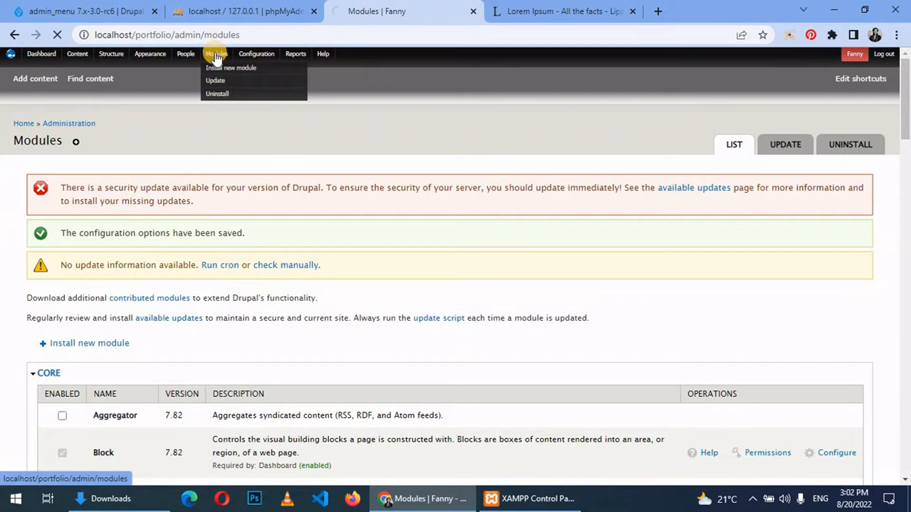
pyautogui.click(92, 266)
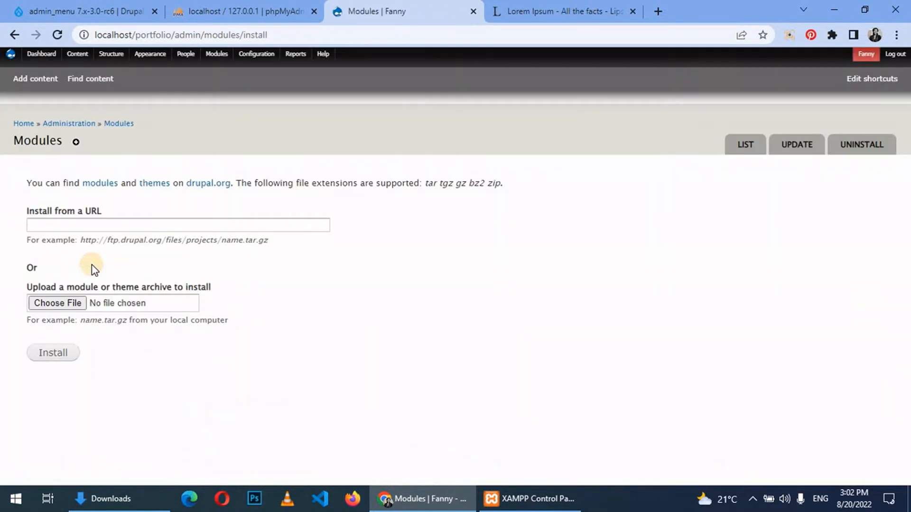
# - Open the Module Filter project page on drupal.org at the address drupal.org/project/module_filter
pyautogui.click(97, 7)
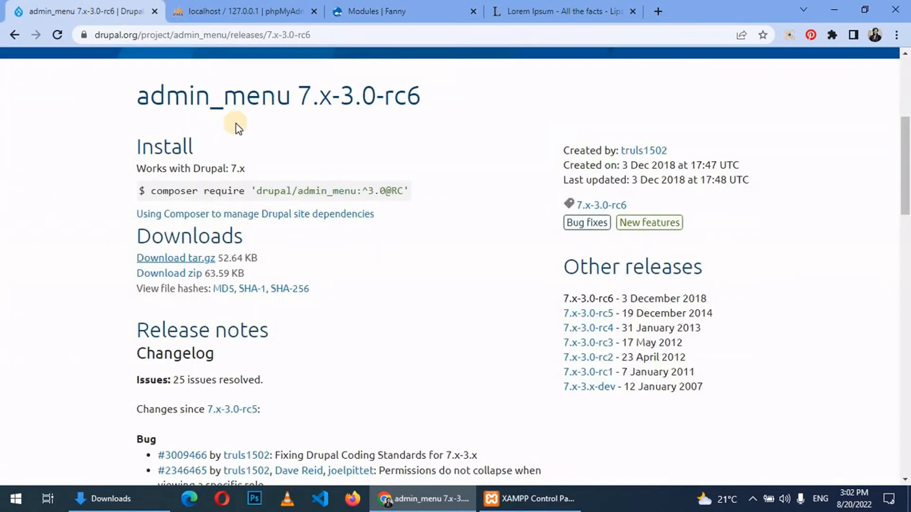
pyautogui.moveTo(311, 35); pyautogui.dragTo(175, 34)
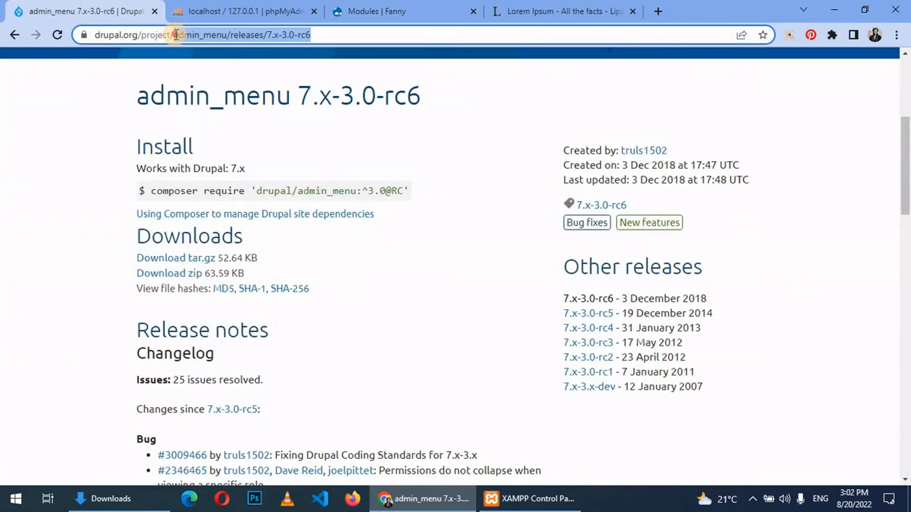
pyautogui.write('modul')
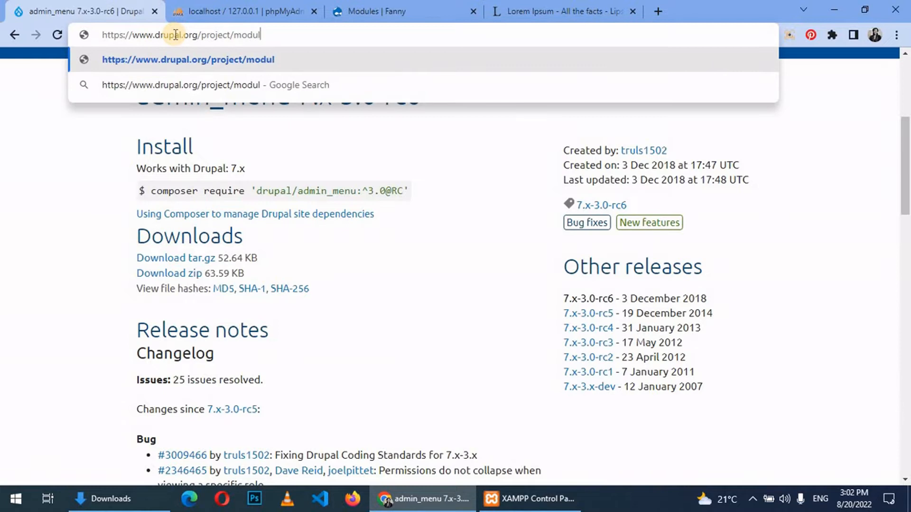
pyautogui.write('e_filter')
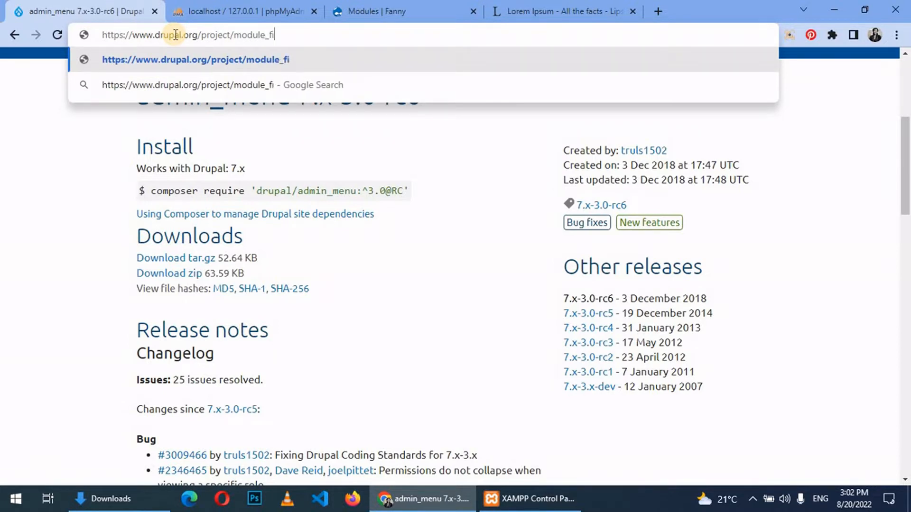
pyautogui.press('Return')
# - Open the Module Filter 7.x-2.2 release and copy its tar.gz download link
pyautogui.scroll(-10, 391, 294)
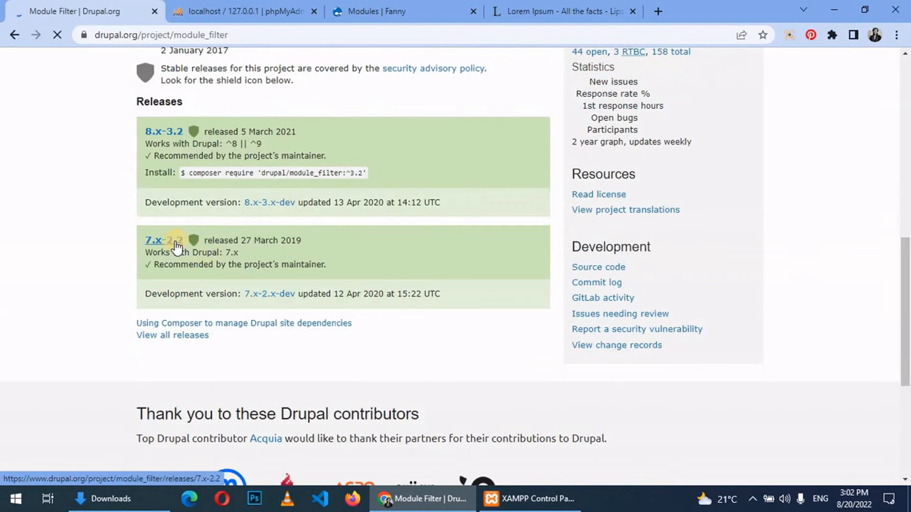
pyautogui.click(176, 241)
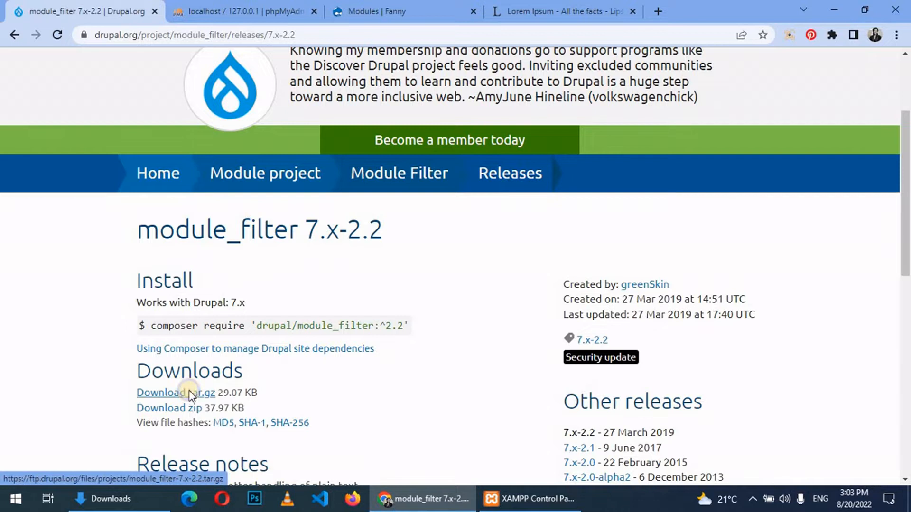
pyautogui.rightClick(190, 391)
pyautogui.click(213, 355)
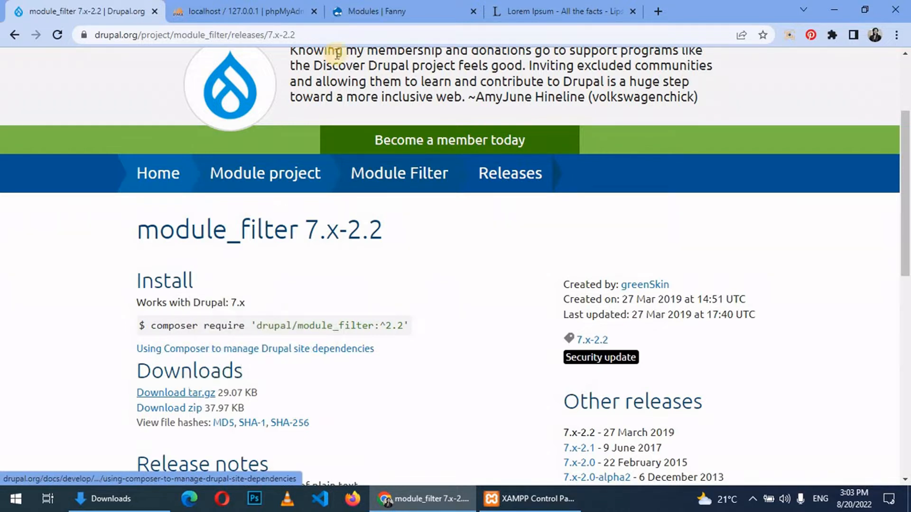
# - Install the module on the local Drupal site from the copied module_filter-7.x-2.2.tar.gz URL
pyautogui.click(383, 7)
pyautogui.click(179, 225)
pyautogui.hotkey('ctrl', 'v')
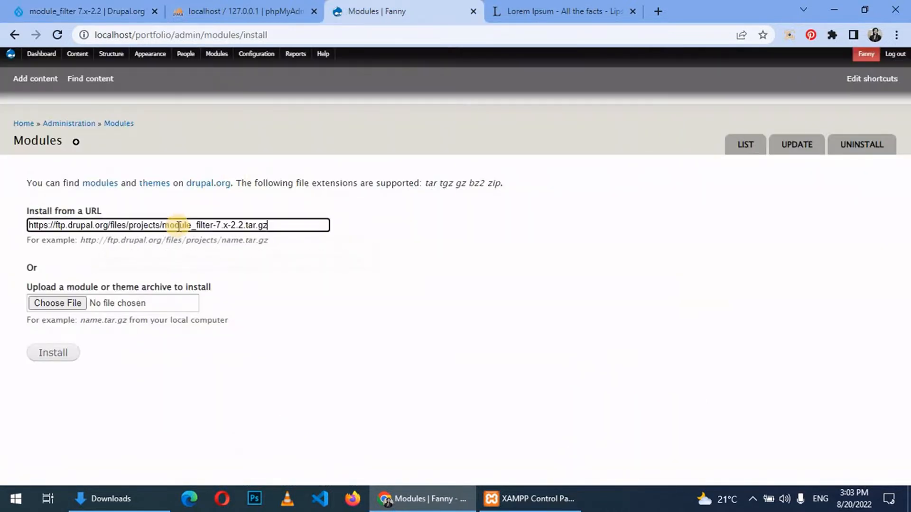
pyautogui.click(55, 355)
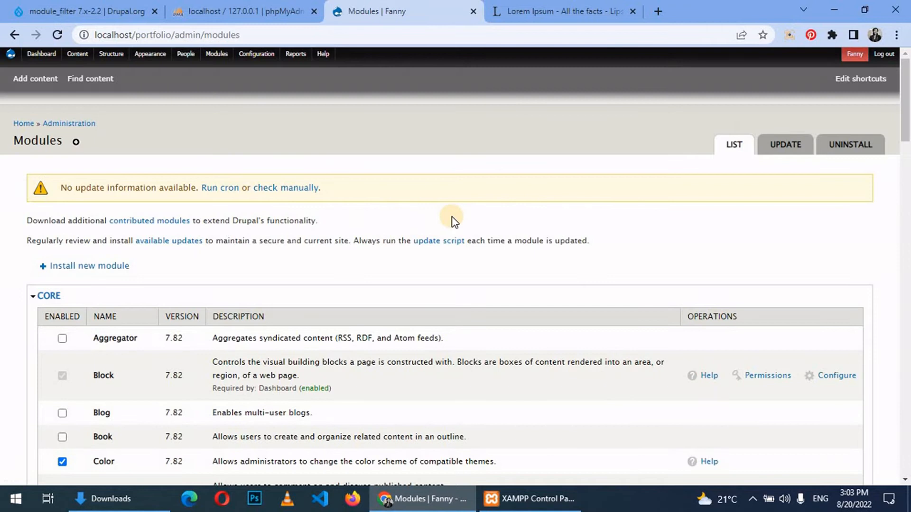
# - Enable the Module filter module in the Administration group and save the configuration
pyautogui.scroll(-20, 454, 220)
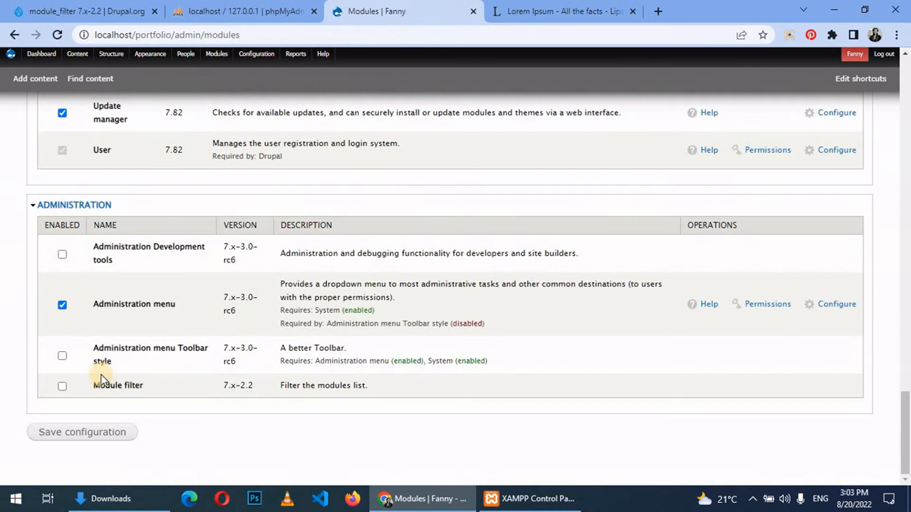
pyautogui.click(72, 432)
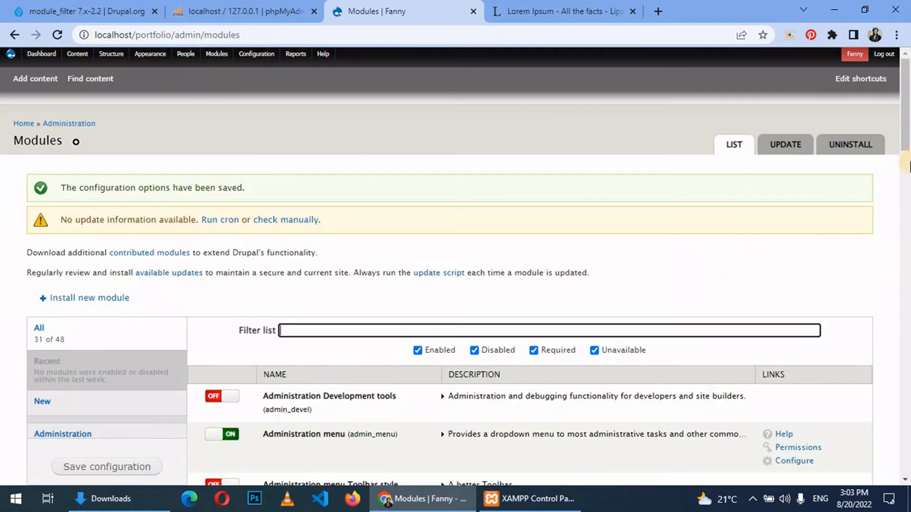
# - Look through the reorganized module list, viewing the New, Administration and Core categories
pyautogui.click(906, 194)
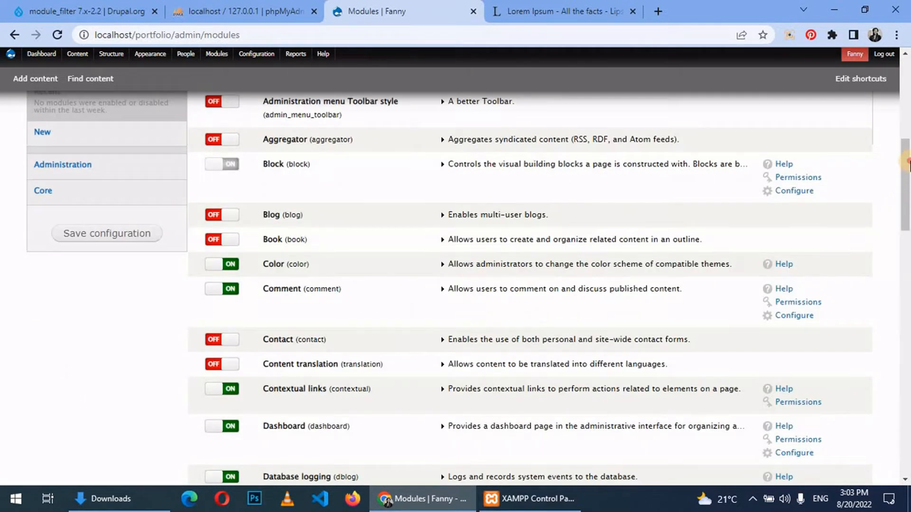
pyautogui.scroll(3, 433, 174)
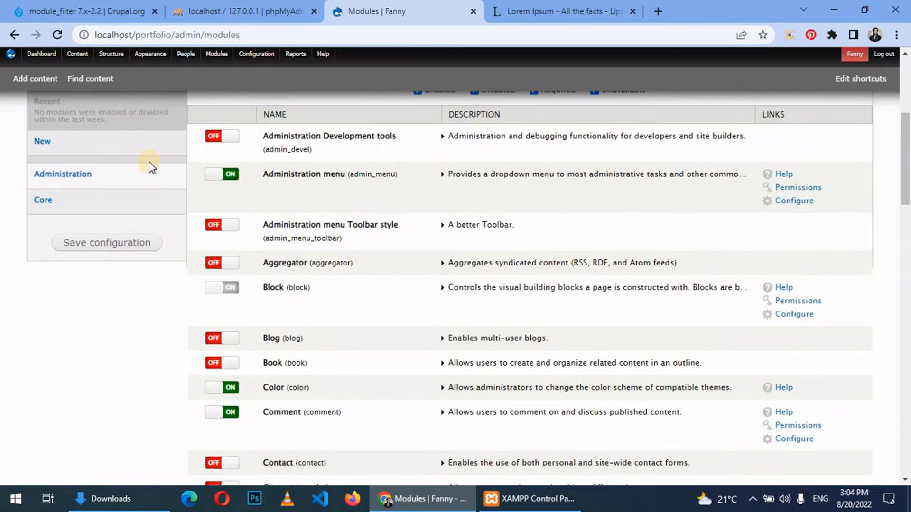
pyautogui.click(119, 147)
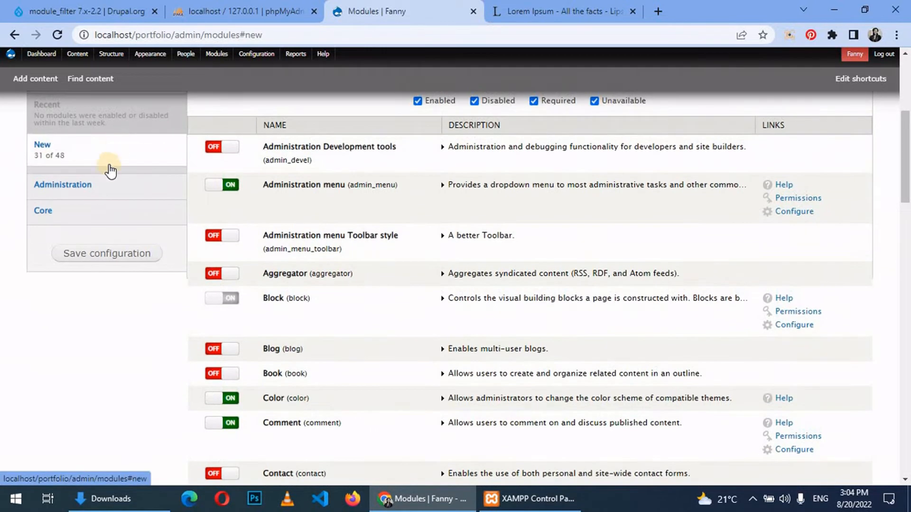
pyautogui.click(95, 181)
pyautogui.click(87, 392)
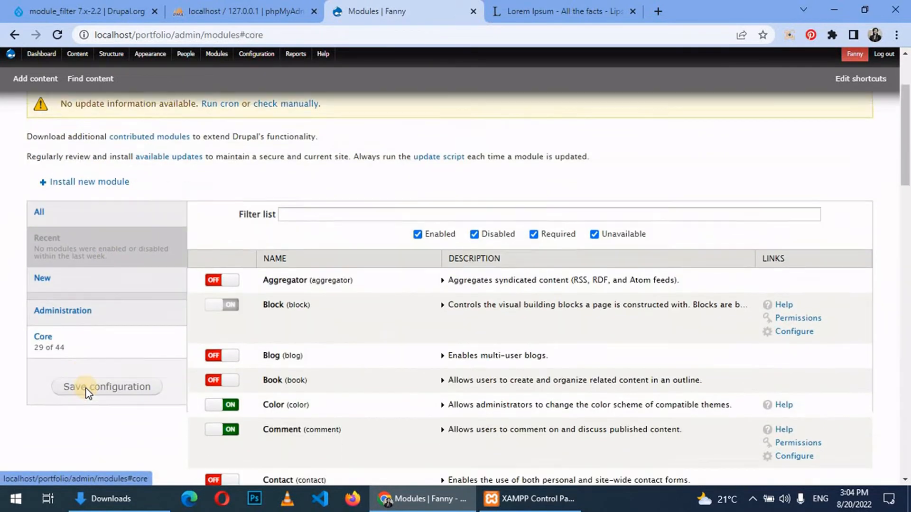
pyautogui.scroll(-3, 87, 392)
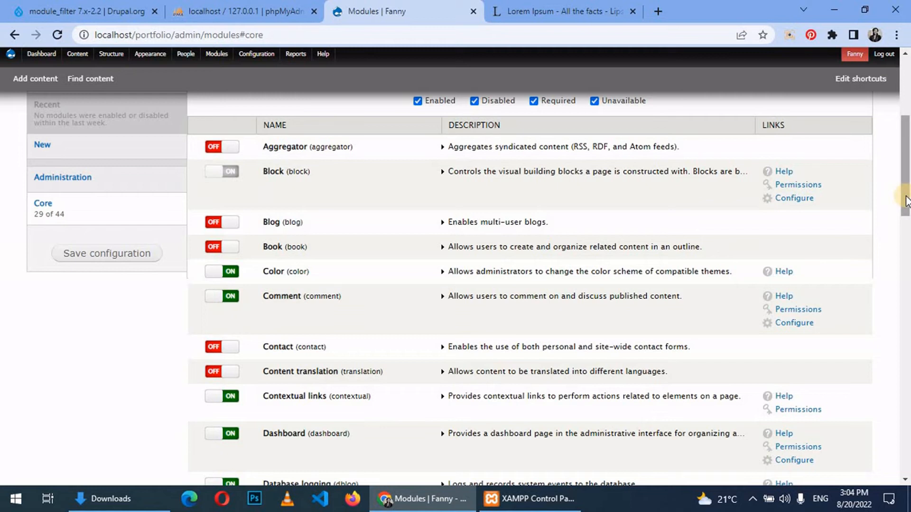
# - Disable the Toolbar module in the Core group and save the module configuration
pyautogui.moveTo(907, 198); pyautogui.dragTo(907, 452)
pyautogui.click(214, 336)
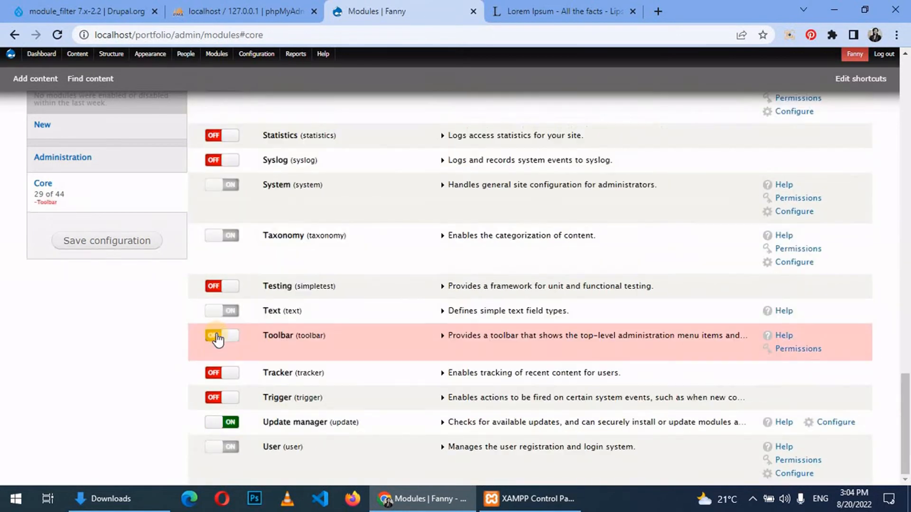
pyautogui.click(121, 242)
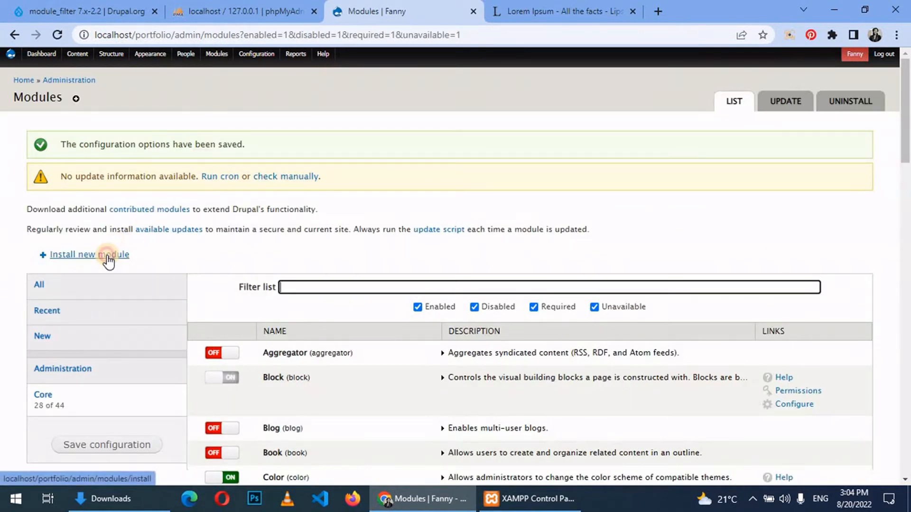
# - Open the local site's module installation page and load the drupal.org/project/ctools page in the drupal.org browser tab
pyautogui.click(108, 260)
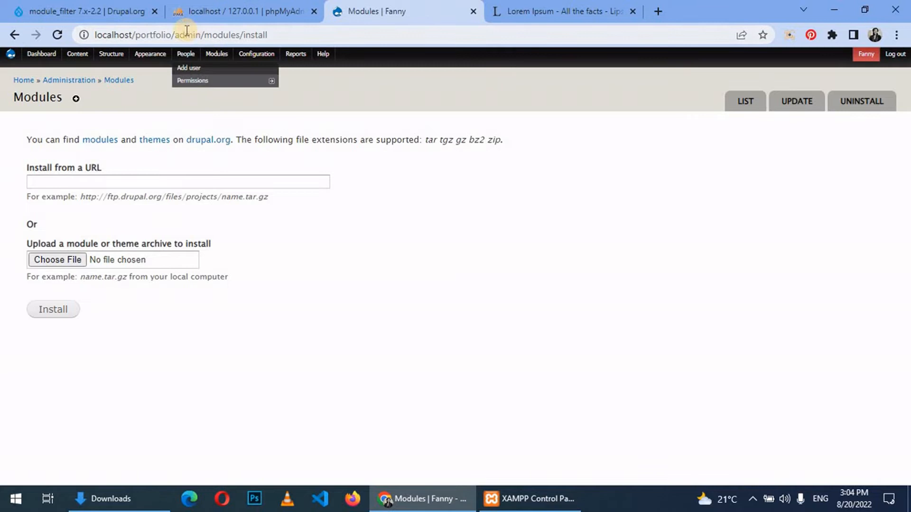
pyautogui.click(85, 11)
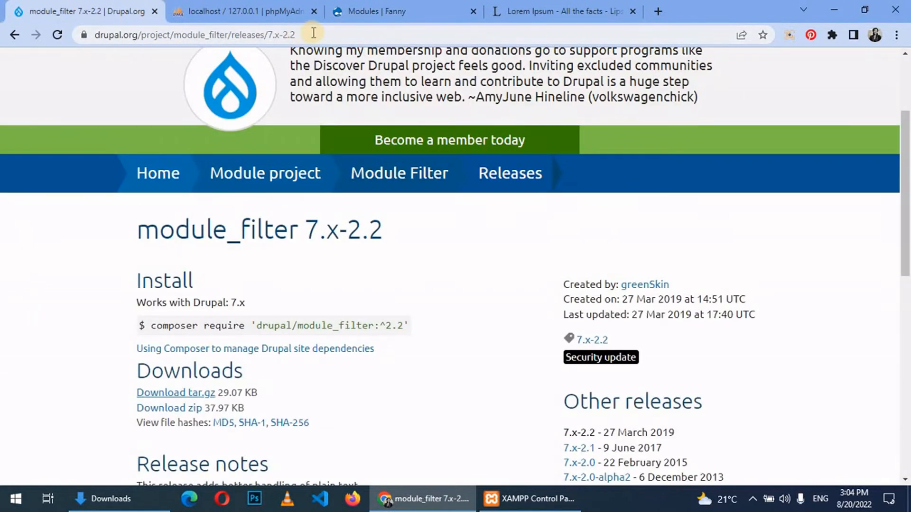
pyautogui.moveTo(312, 33); pyautogui.dragTo(177, 37)
pyautogui.write('ct/ct')
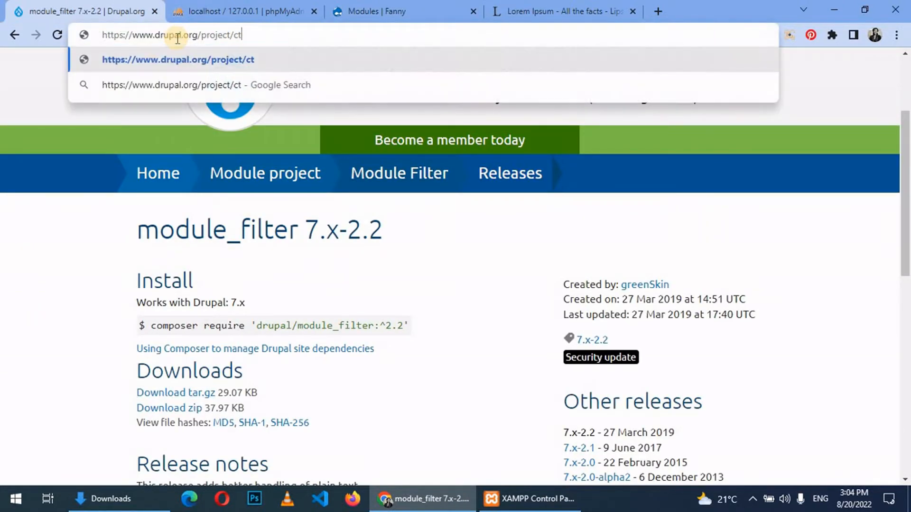
pyautogui.write('ools')
pyautogui.press('Return')
# - Open the ctools 7.x-1.20 release and download its tar.gz archive
pyautogui.scroll(-10, 906, 277)
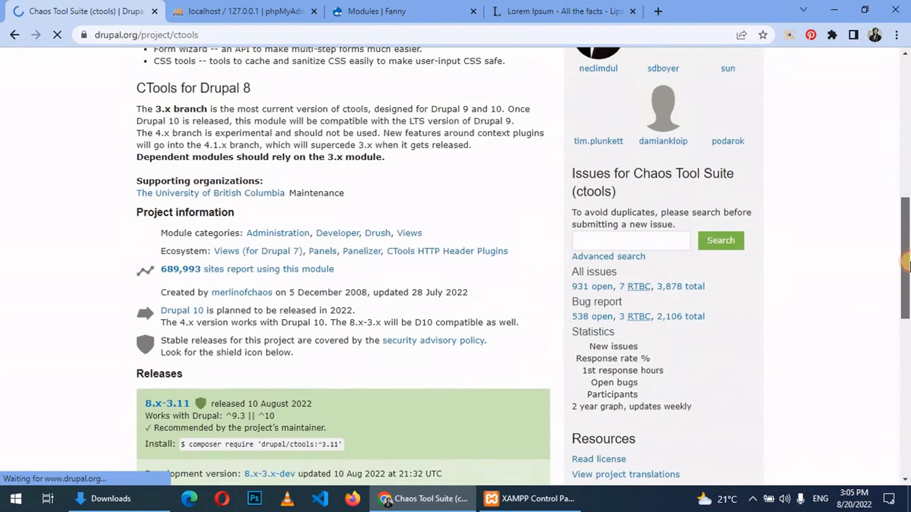
pyautogui.scroll(-3, 906, 277)
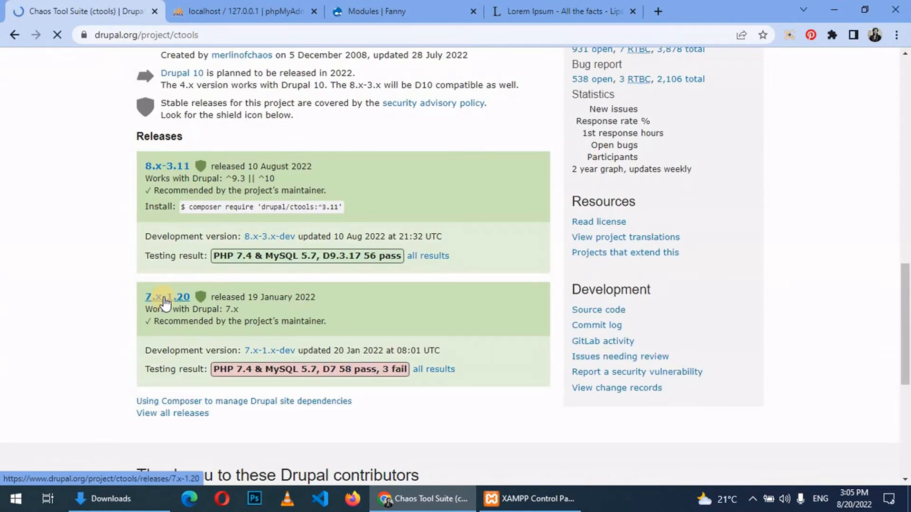
pyautogui.click(165, 300)
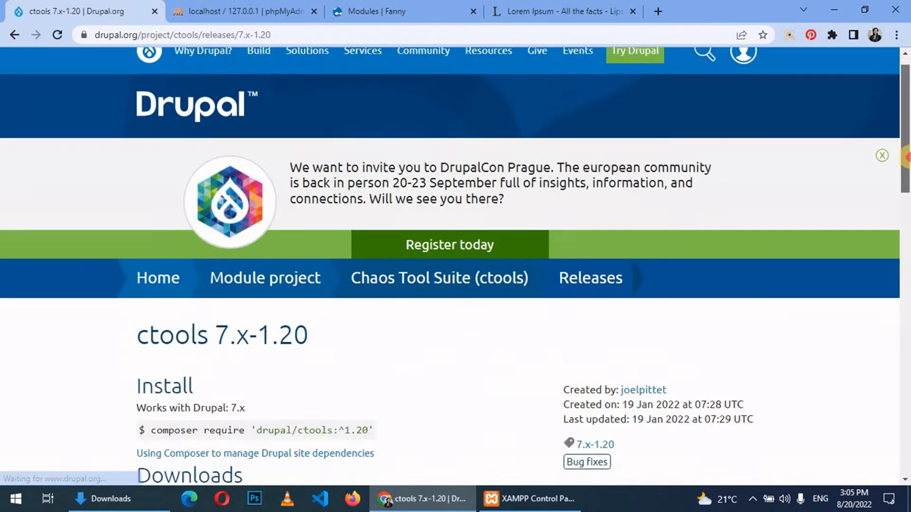
pyautogui.scroll(-5, 906, 174)
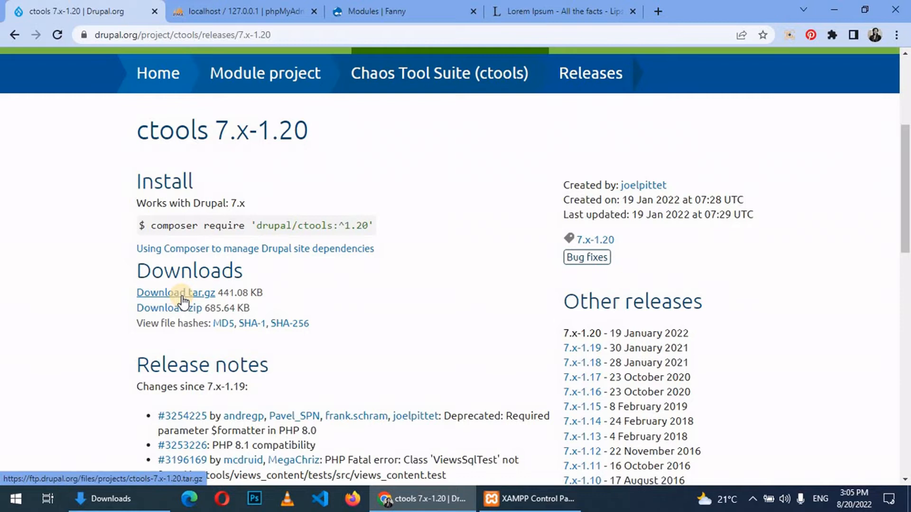
pyautogui.click(182, 298)
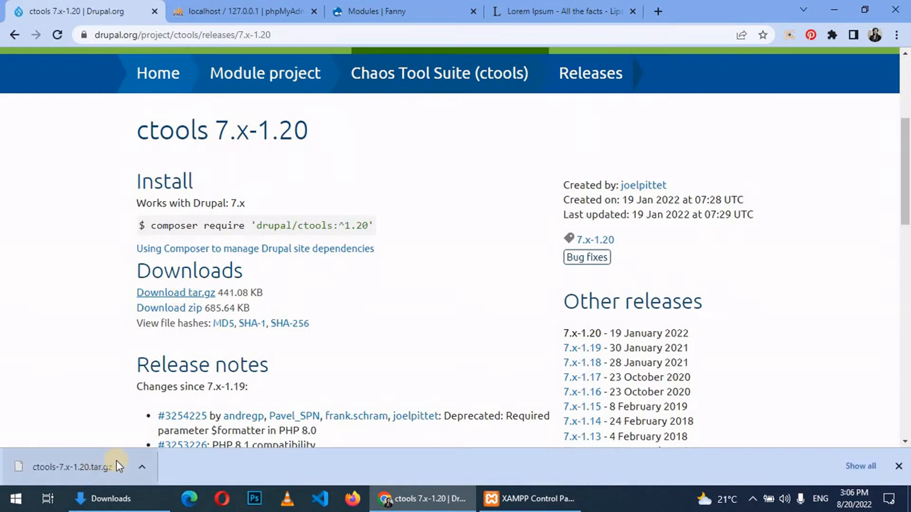
# - Install ctools on the local Drupal site by uploading ctools-7.x-1.20.tar.gz from the Downloads folder
pyautogui.click(409, 7)
pyautogui.click(73, 259)
pyautogui.click(152, 231)
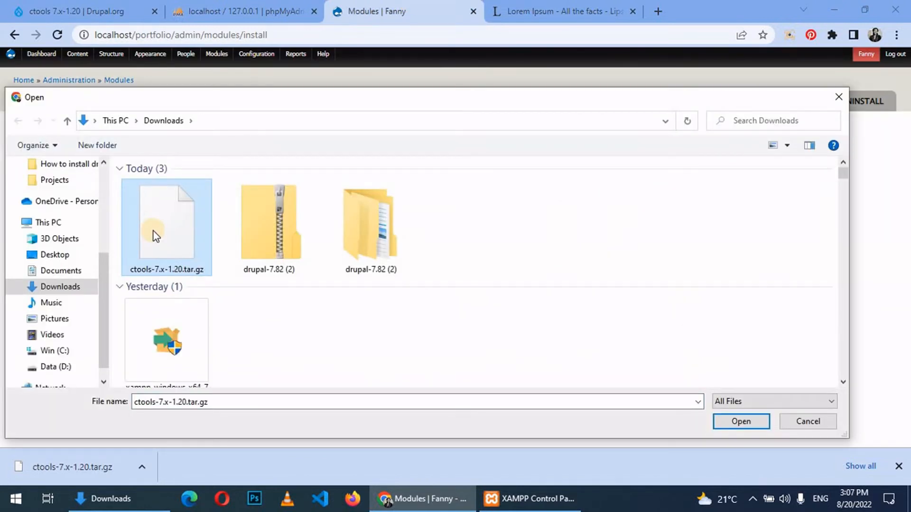
pyautogui.click(742, 422)
pyautogui.click(56, 313)
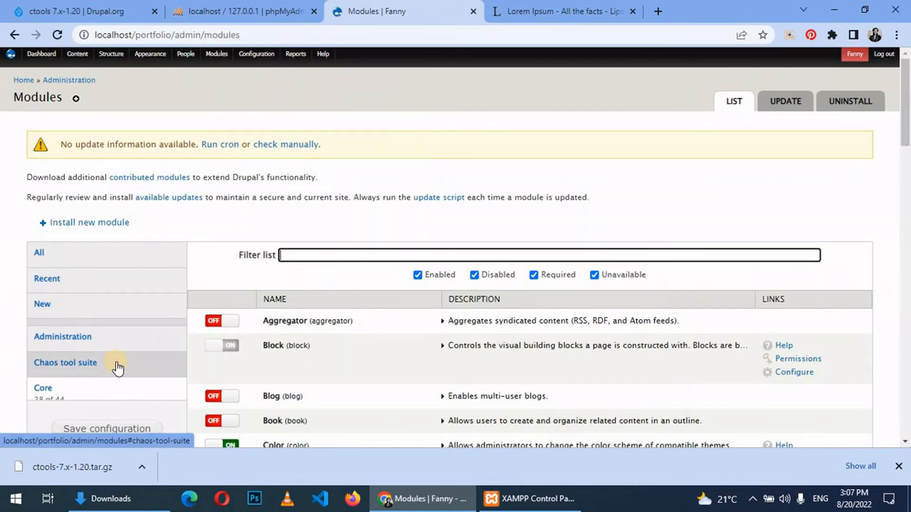
# - Enable Chaos tools and Page manager in the Chaos tool suite group and save the configuration
pyautogui.click(117, 365)
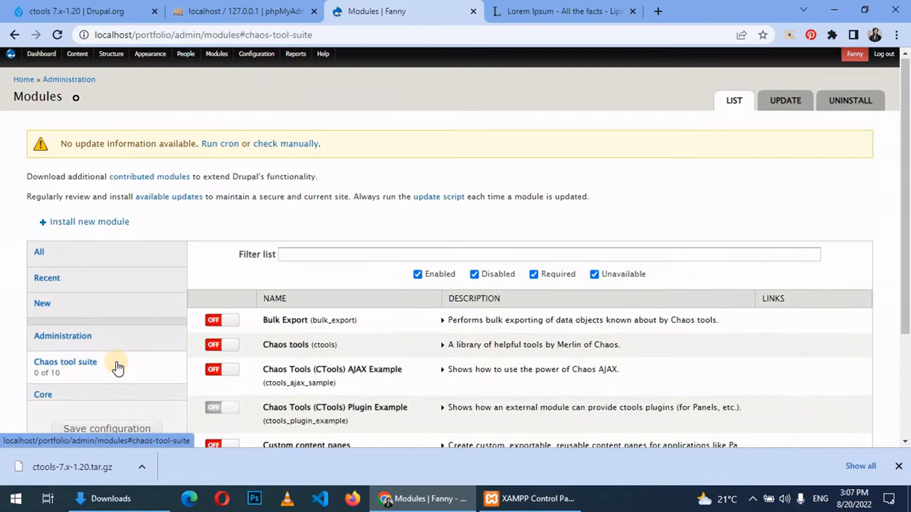
pyautogui.click(228, 199)
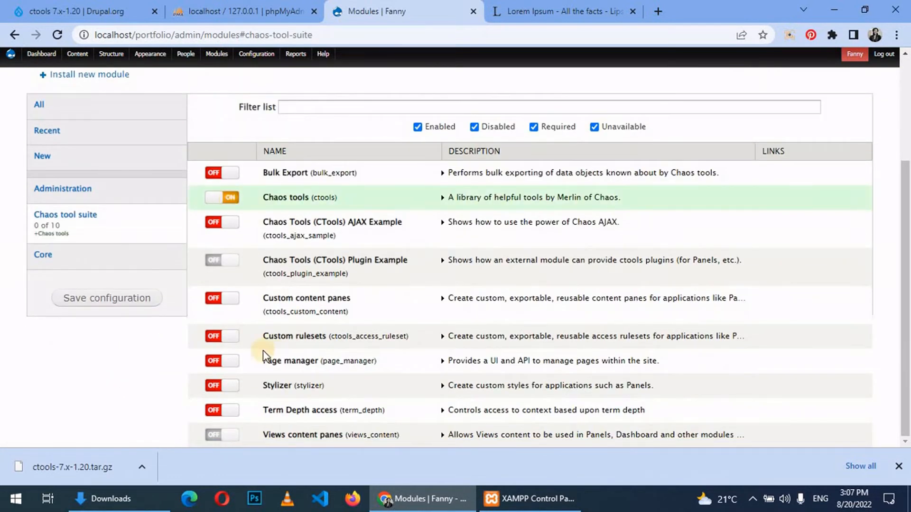
pyautogui.click(223, 363)
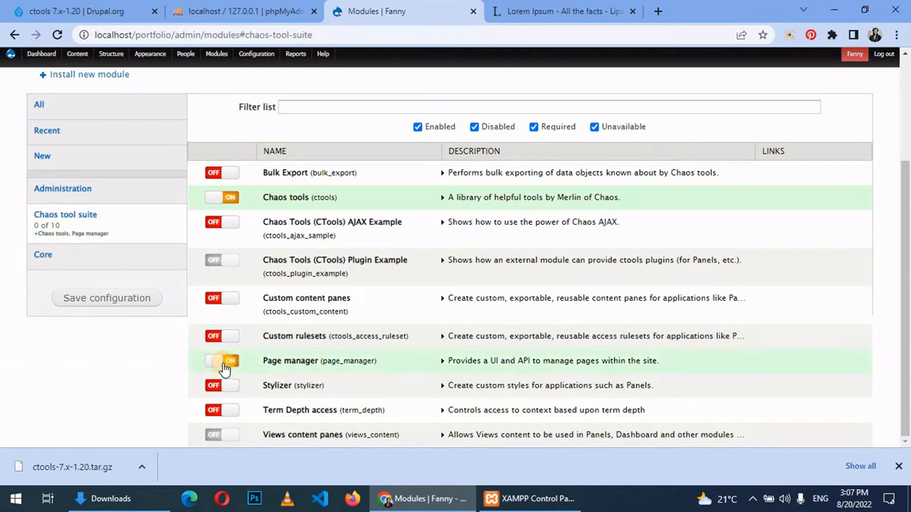
pyautogui.click(114, 306)
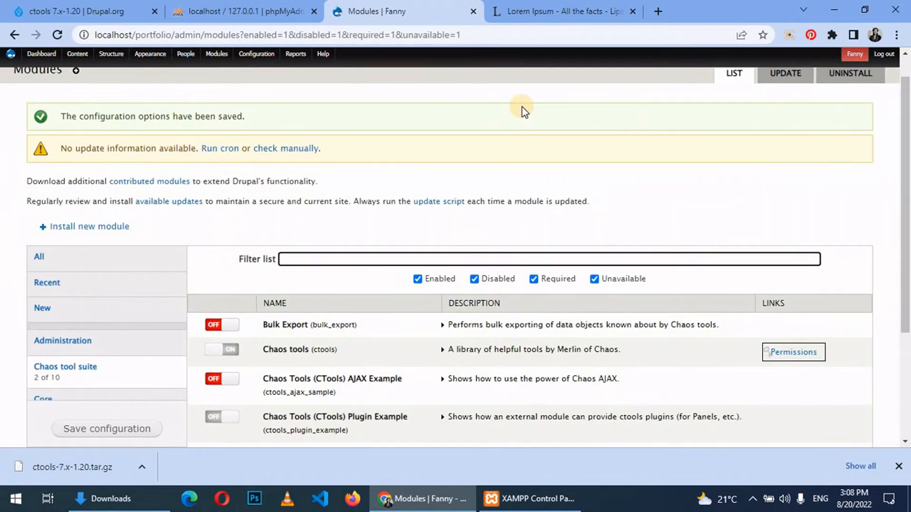
# - Return to the drupal.org browser tab and load the drupal.org/project/views page
pyautogui.click(140, 15)
pyautogui.moveTo(297, 41); pyautogui.dragTo(174, 43)
pyautogui.write('view')
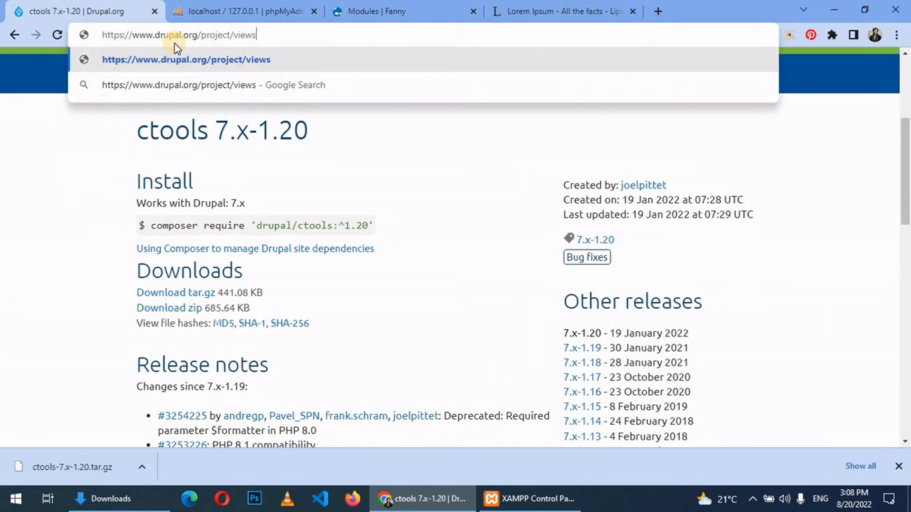
pyautogui.write('s')
pyautogui.press('Return')
# - Open the views 7.x-3.26 release and download its zip archive
pyautogui.scroll(-10, 161, 199)
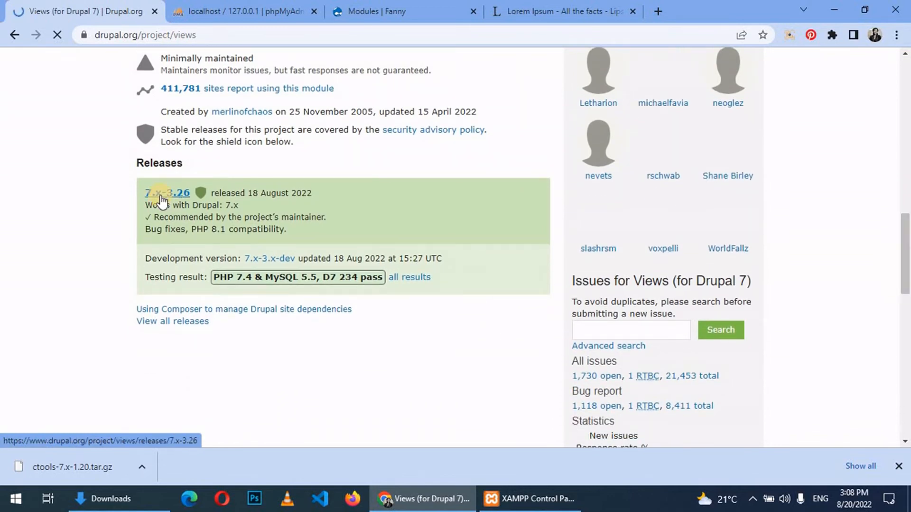
pyautogui.click(162, 194)
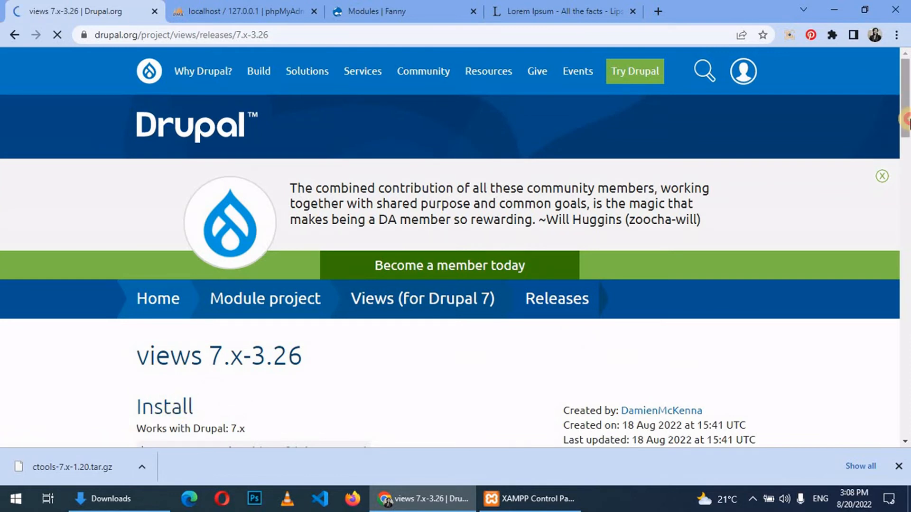
pyautogui.moveTo(905, 113); pyautogui.dragTo(905, 142)
pyautogui.click(188, 388)
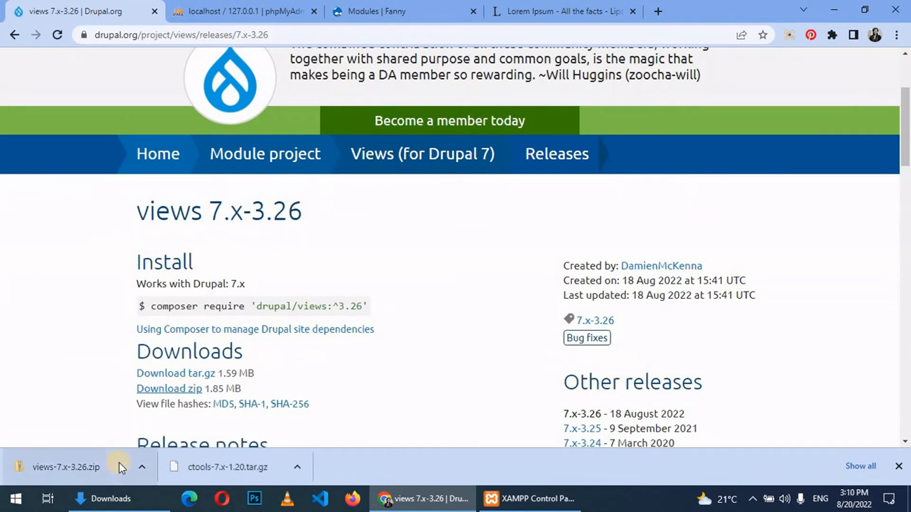
# - Install Views on the local Drupal site by uploading views-7.x-3.26.zip from the Downloads folder
pyautogui.click(407, 6)
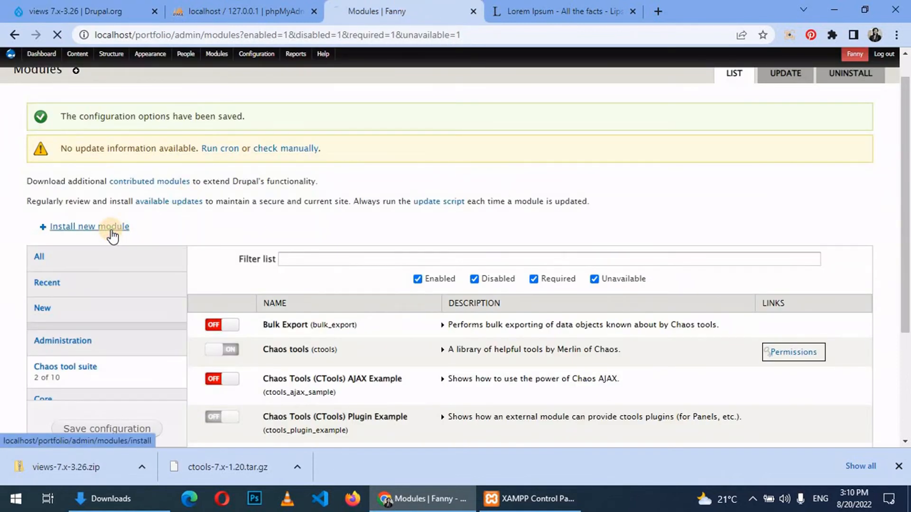
pyautogui.click(112, 226)
pyautogui.click(67, 260)
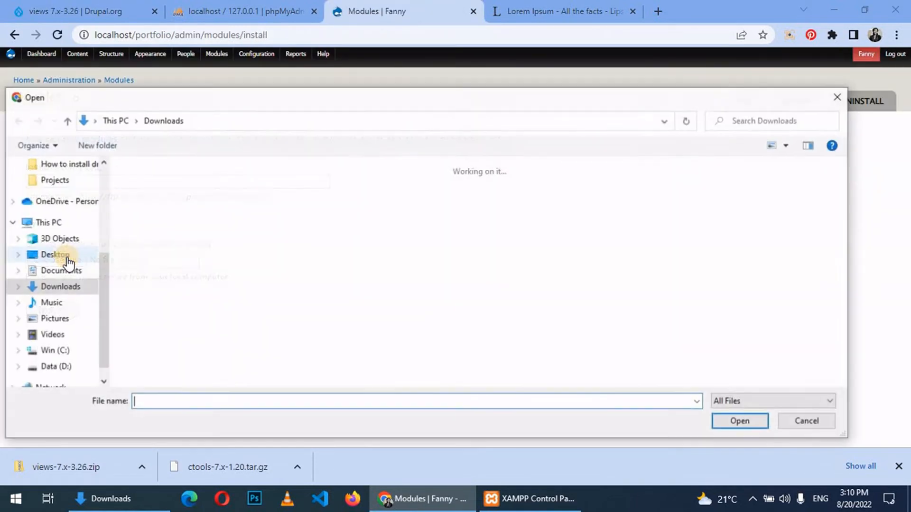
pyautogui.click(162, 227)
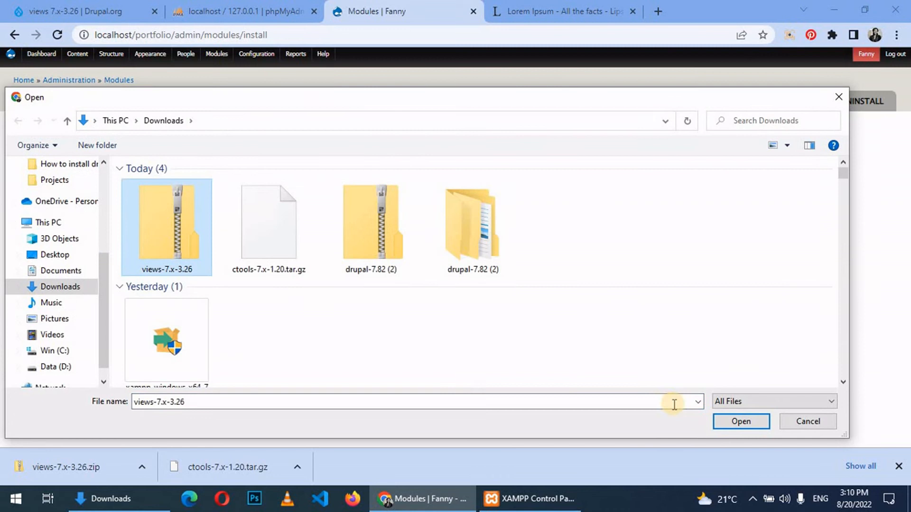
pyautogui.click(743, 422)
pyautogui.click(60, 321)
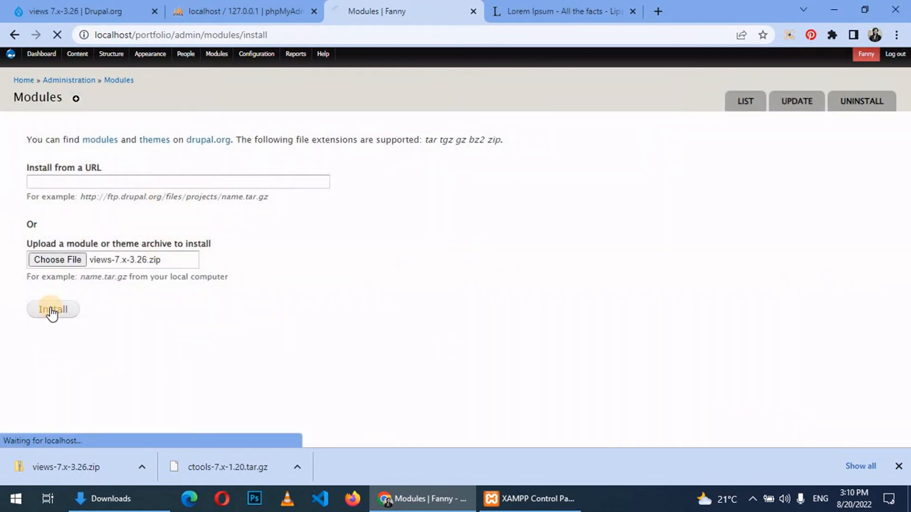
# - Go on to the newly added modules, enable Views and Views UI in the Views group, and save the configuration
pyautogui.click(390, 221)
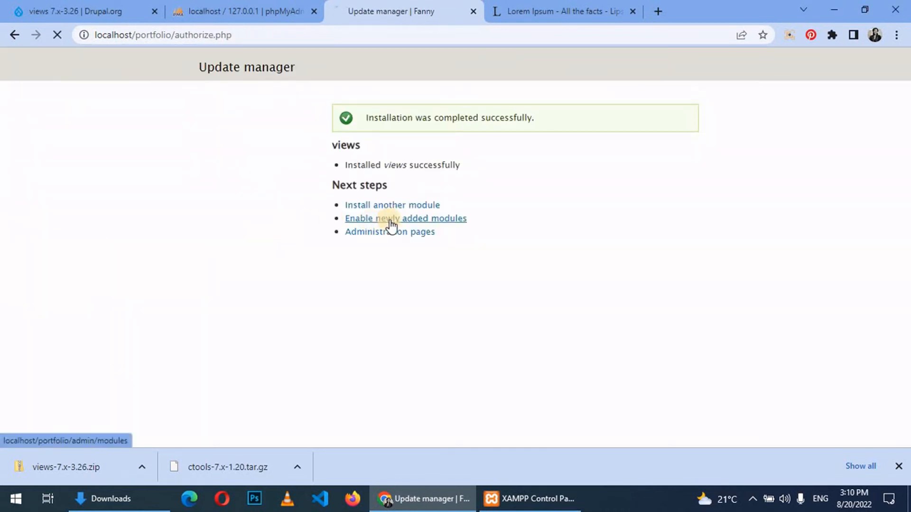
pyautogui.scroll(-2, 427, 285)
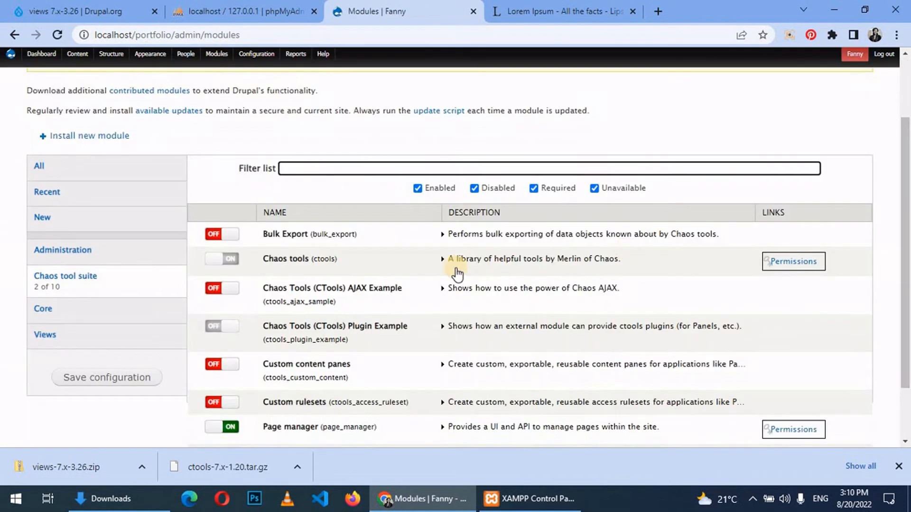
pyautogui.click(120, 337)
pyautogui.click(231, 252)
pyautogui.click(230, 280)
pyautogui.click(128, 404)
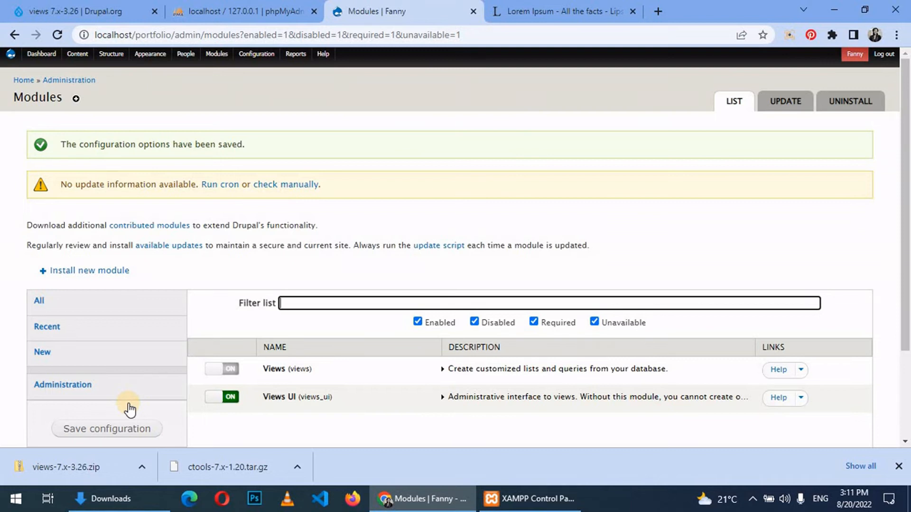
# - Check the modules available for uninstalling, disable Module filter in the Administration group, and save the configuration
pyautogui.click(848, 102)
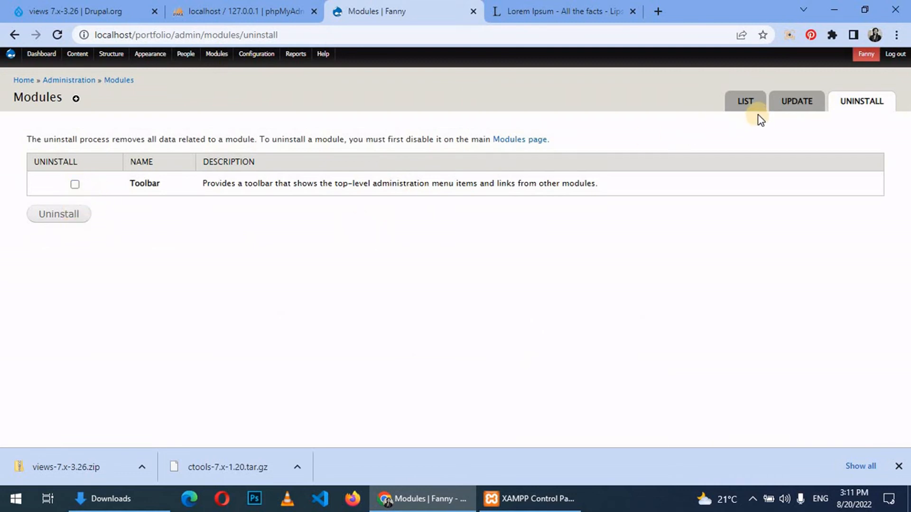
pyautogui.click(746, 99)
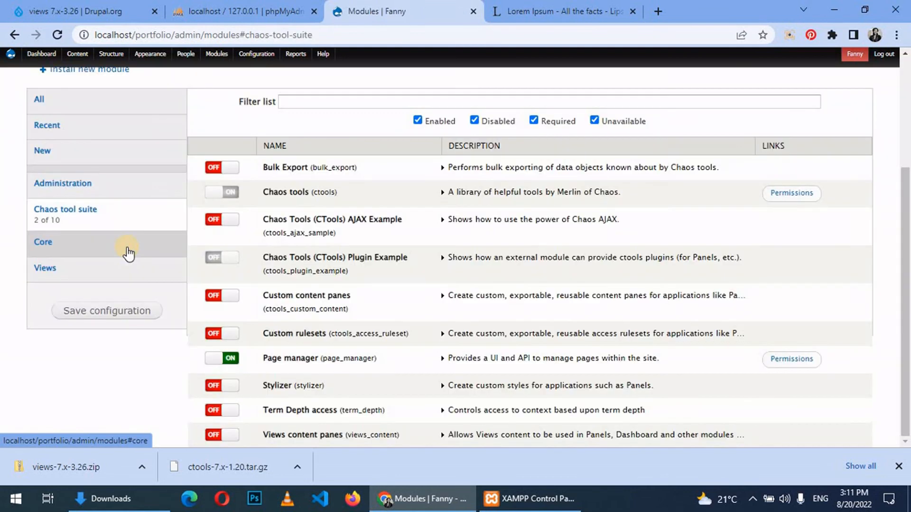
pyautogui.click(143, 184)
pyautogui.click(223, 357)
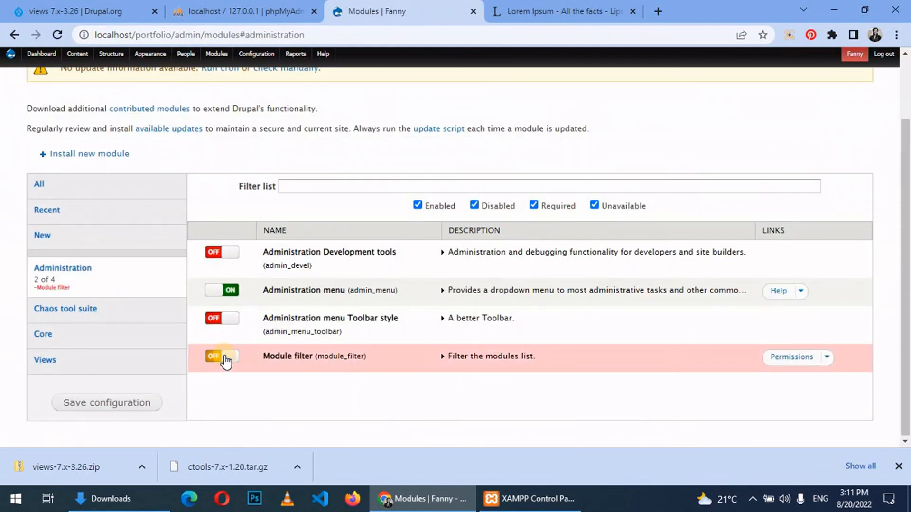
pyautogui.click(137, 404)
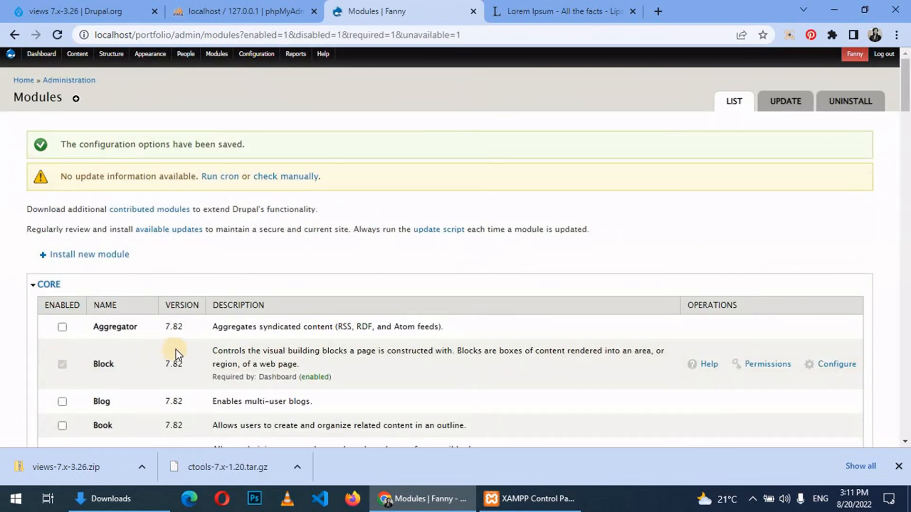
# - Uninstall the Module filter module from the site and confirm the removal
pyautogui.click(851, 101)
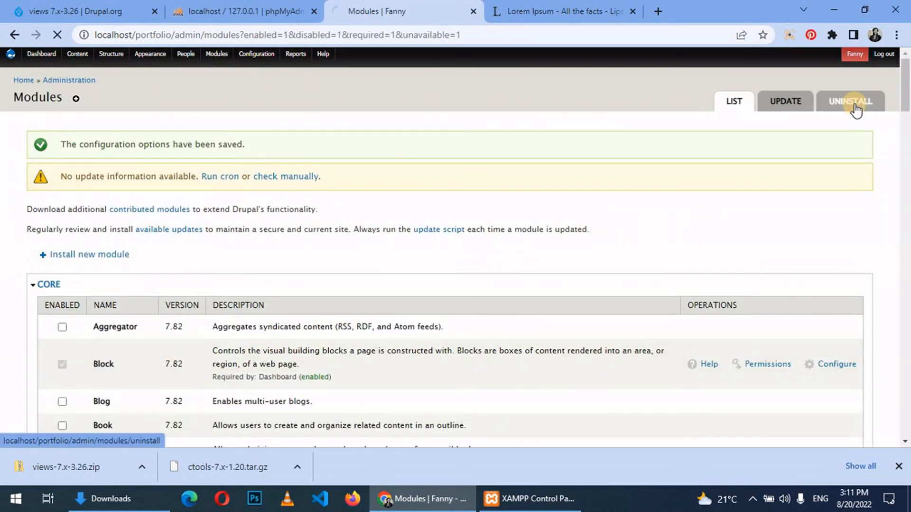
pyautogui.click(74, 185)
pyautogui.click(68, 241)
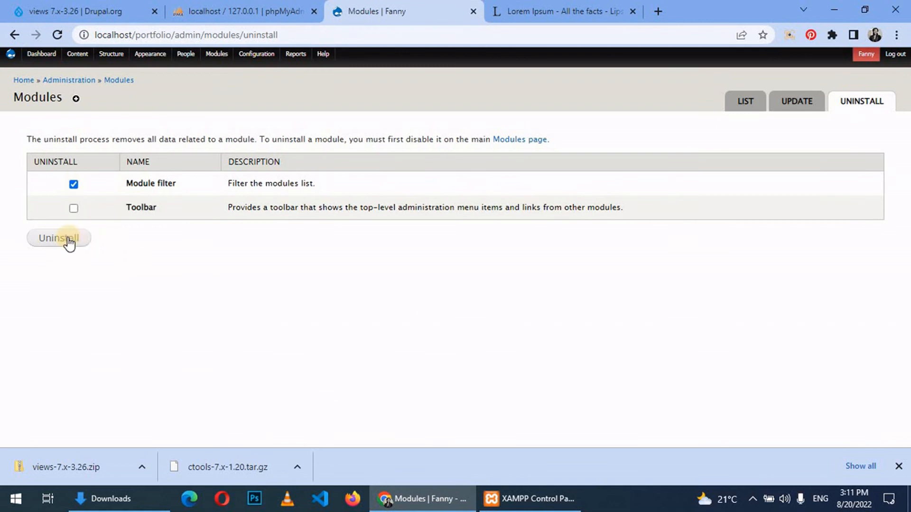
pyautogui.click(65, 204)
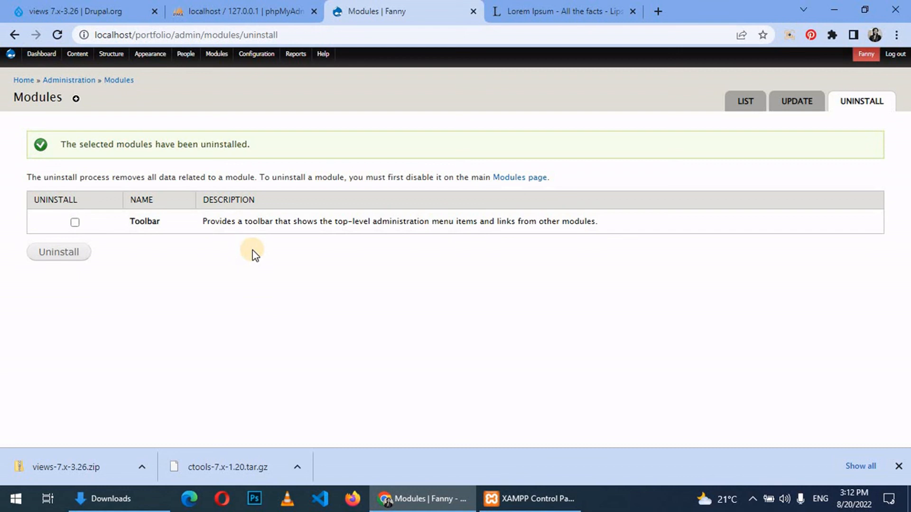
# - Enable Module filter in the module list, save the configuration, and close the browser's downloads bar
pyautogui.click(743, 102)
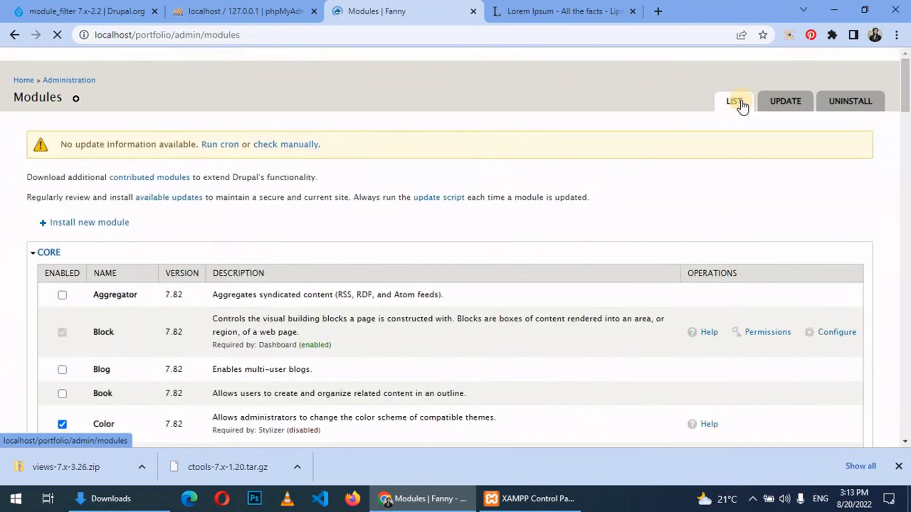
pyautogui.moveTo(906, 83); pyautogui.dragTo(906, 353)
pyautogui.click(62, 116)
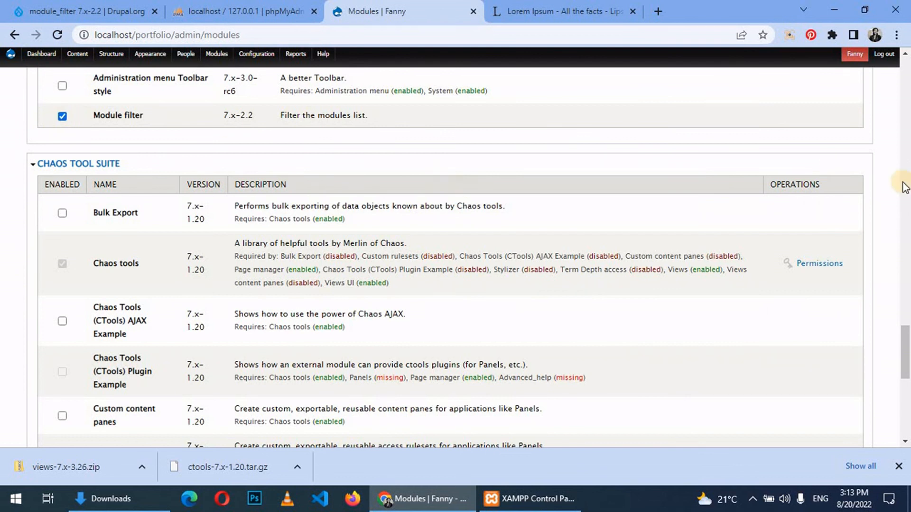
pyautogui.scroll(-10, 905, 183)
pyautogui.click(95, 398)
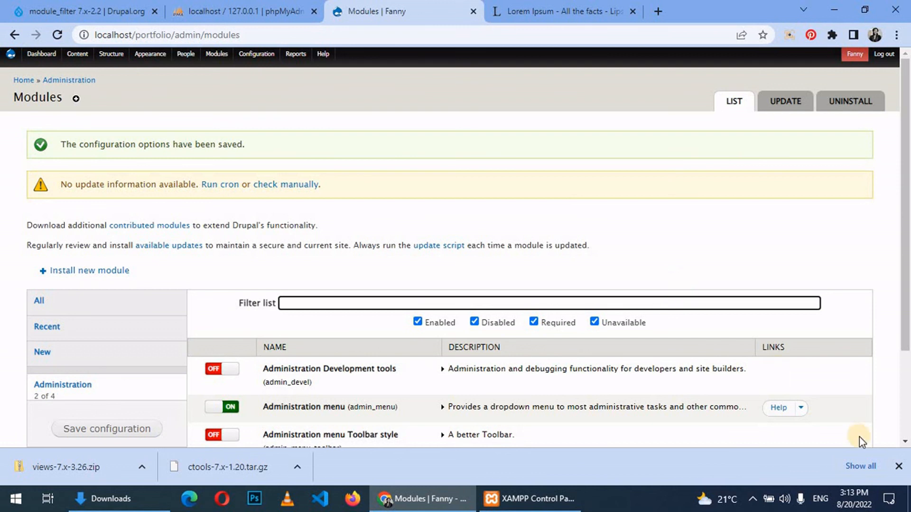
pyautogui.click(899, 466)
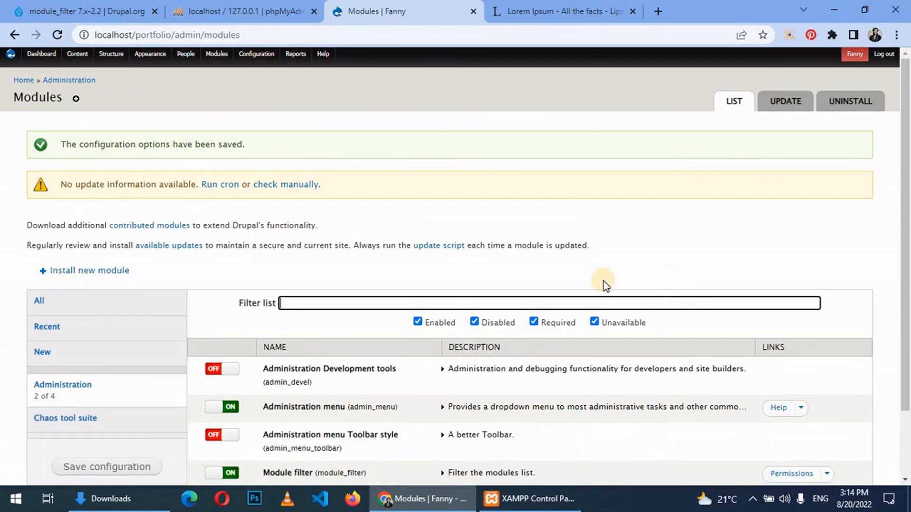